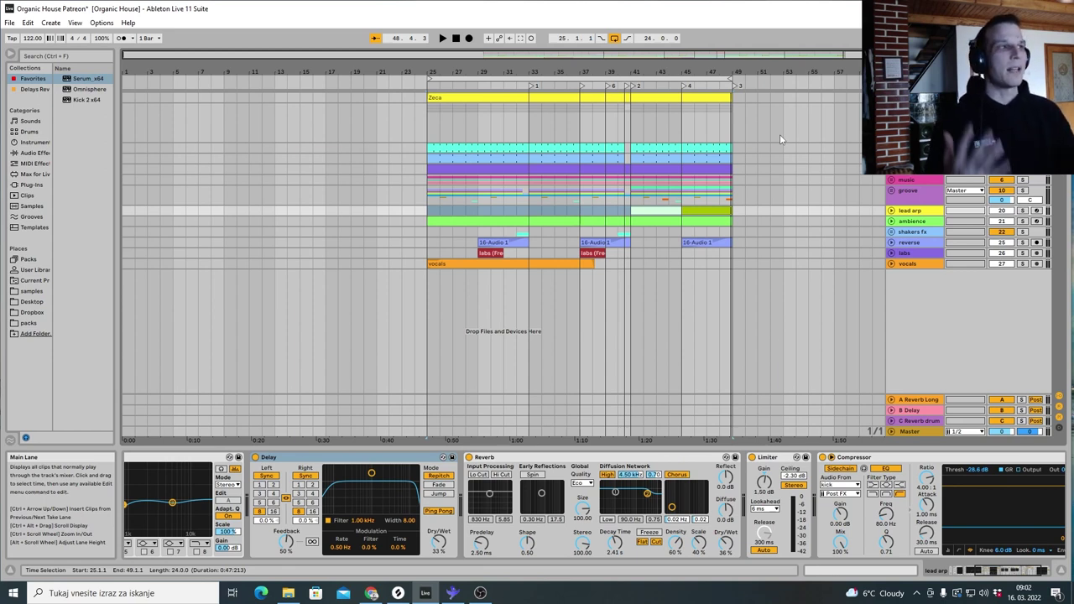
# Set the audio output device to "Realtek HD Audio 2nd output (Re Wave" in the audio preferences
pyautogui.click(531, 148)
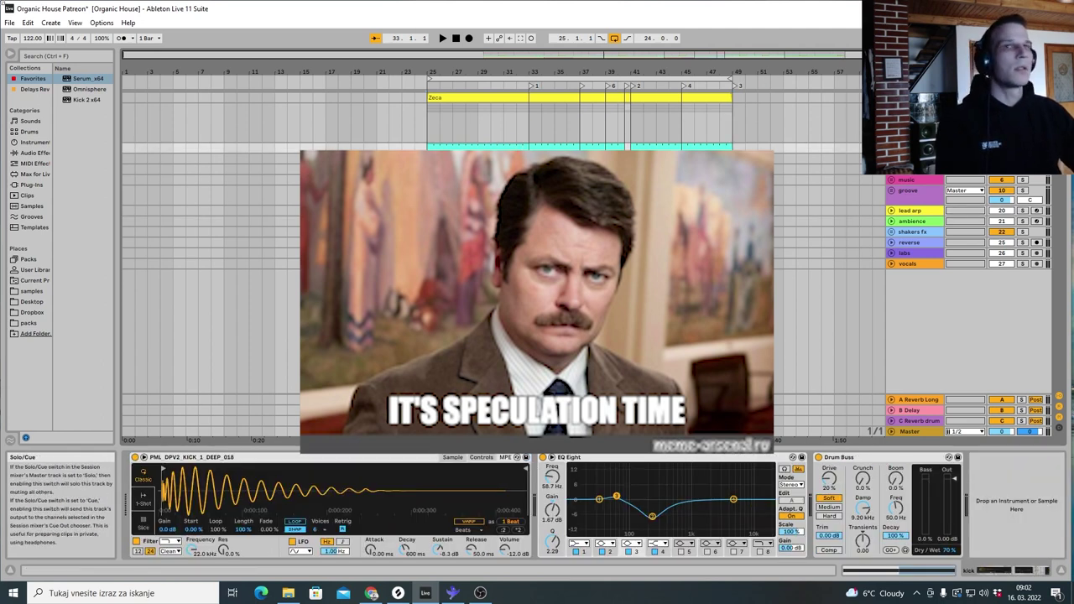
pyautogui.click(101, 23)
pyautogui.click(124, 366)
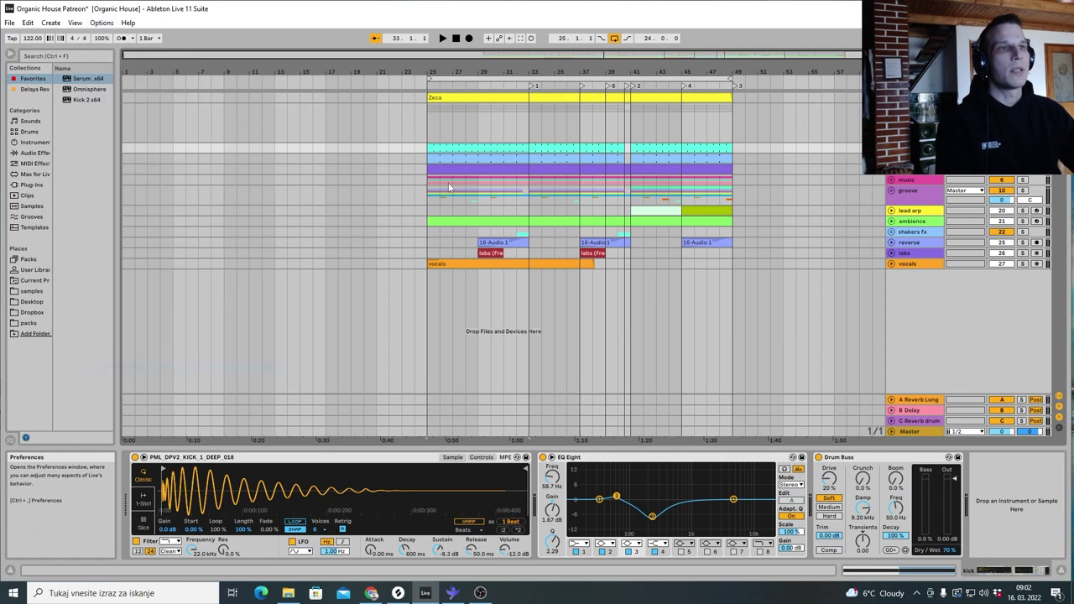
pyautogui.click(410, 170)
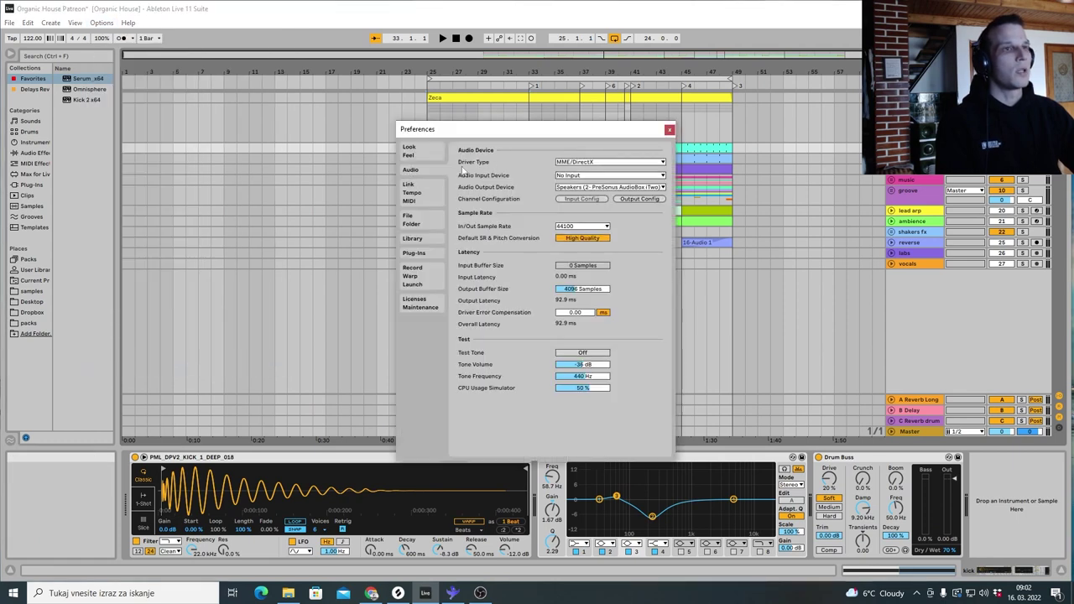
pyautogui.click(602, 187)
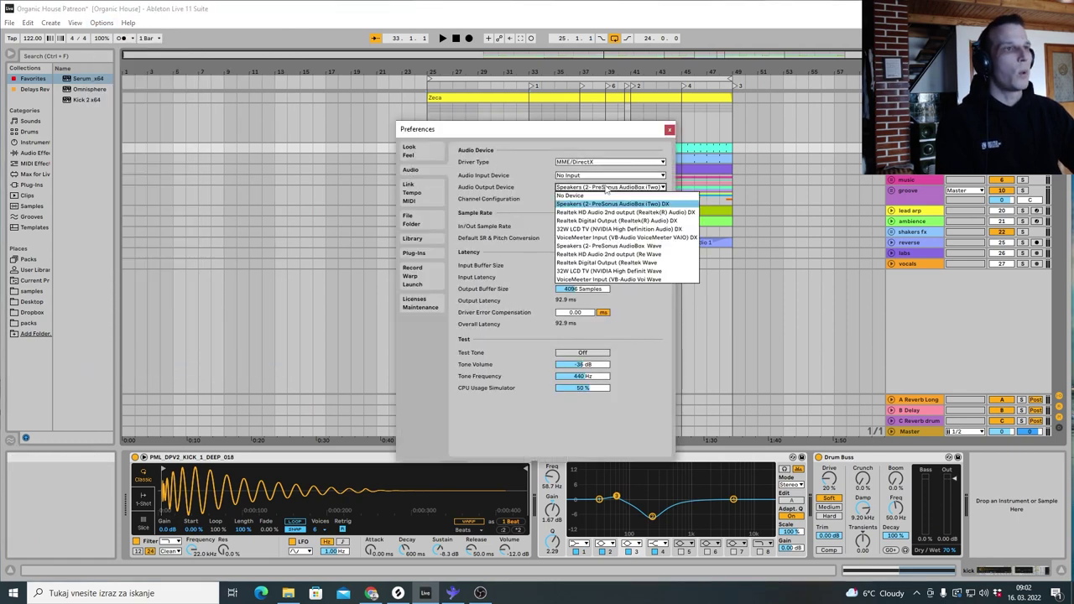
pyautogui.click(614, 256)
pyautogui.click(670, 131)
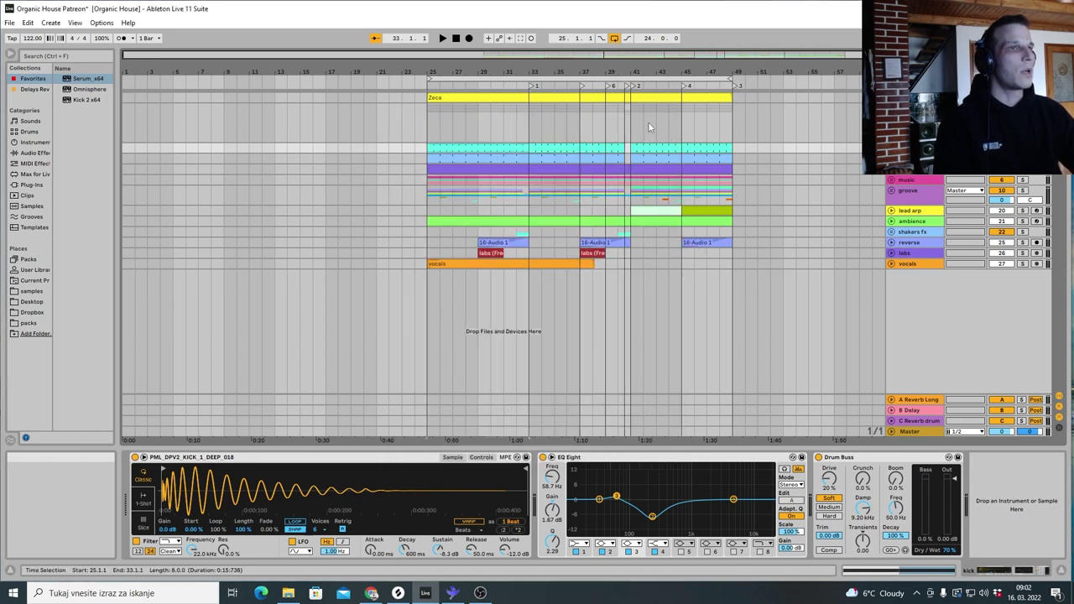
# Play short passages from the start of the loop at bar 25, with the kick track's devices shown
pyautogui.press('space')
pyautogui.press('space')
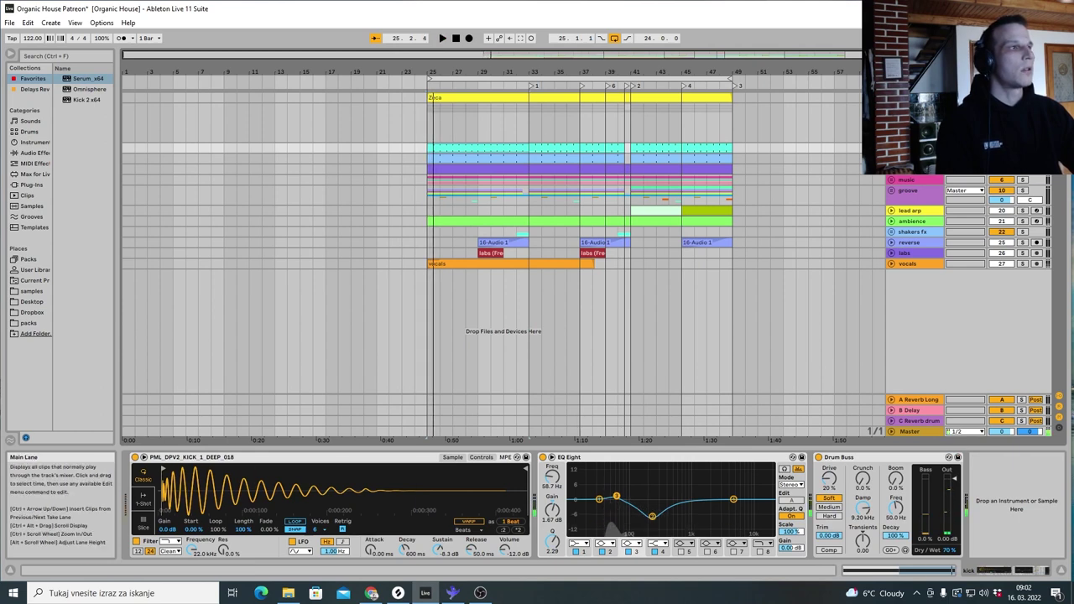
pyautogui.click(915, 159)
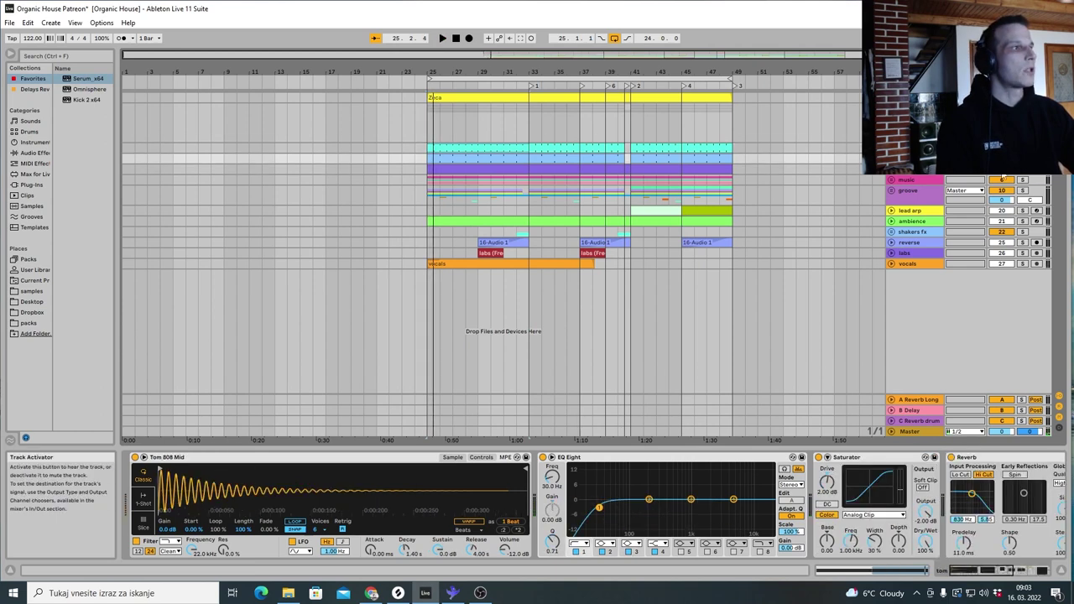
pyautogui.click(494, 146)
pyautogui.press('space')
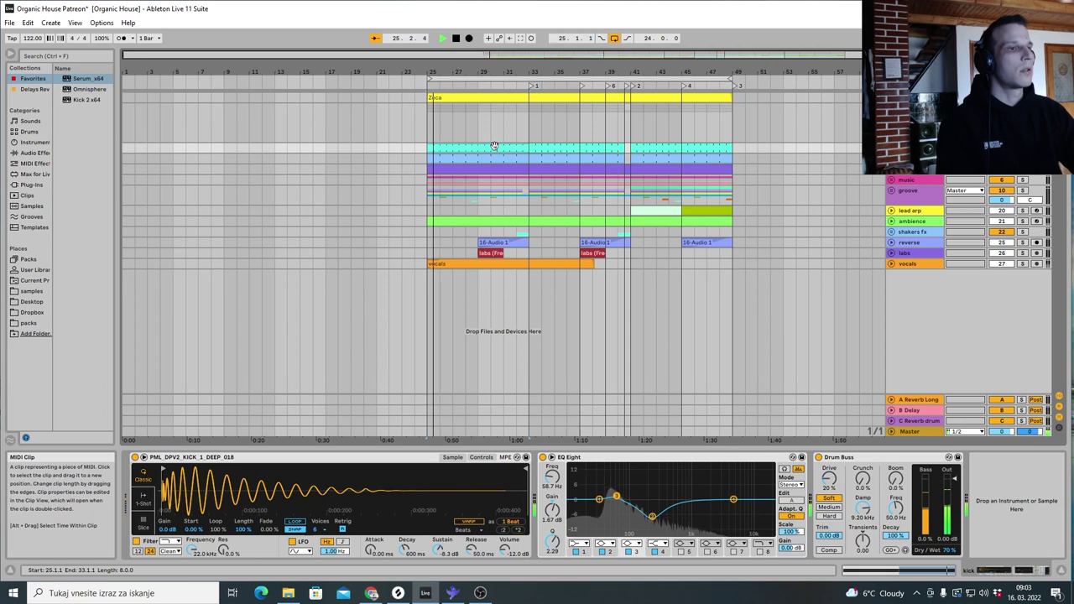
pyautogui.press('space')
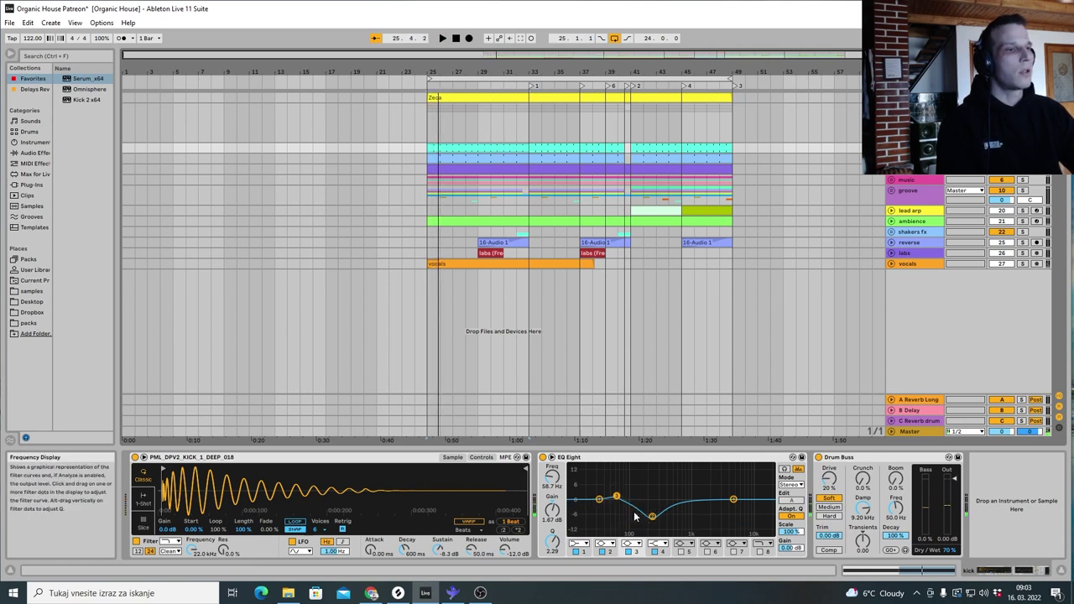
# Compare the kick's sound during playback with its EQ Eight bypassed and re-enabled
pyautogui.click(543, 457)
pyautogui.press('space')
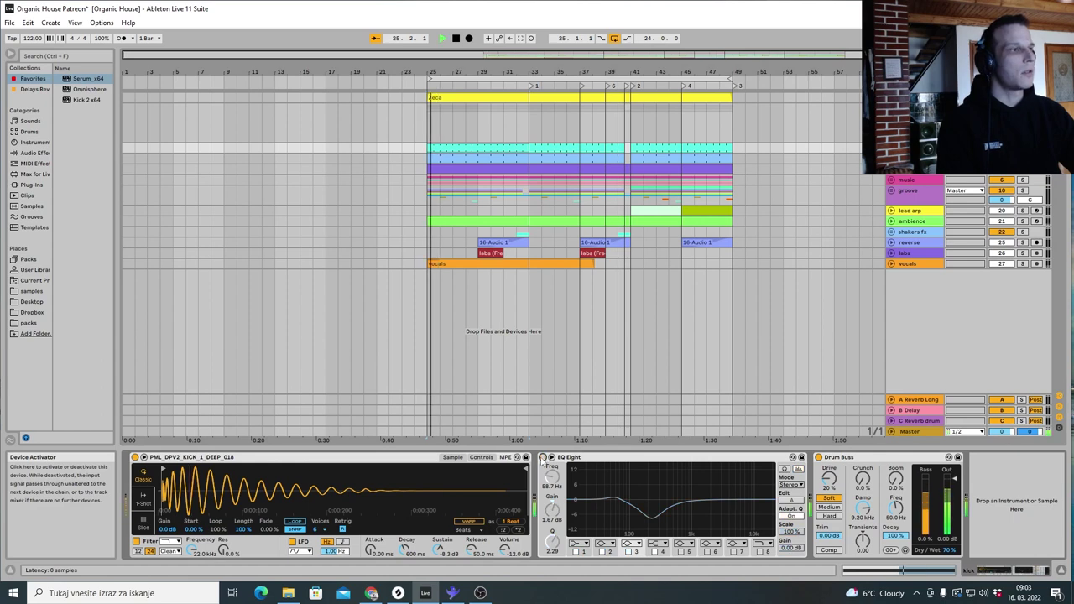
pyautogui.click(543, 457)
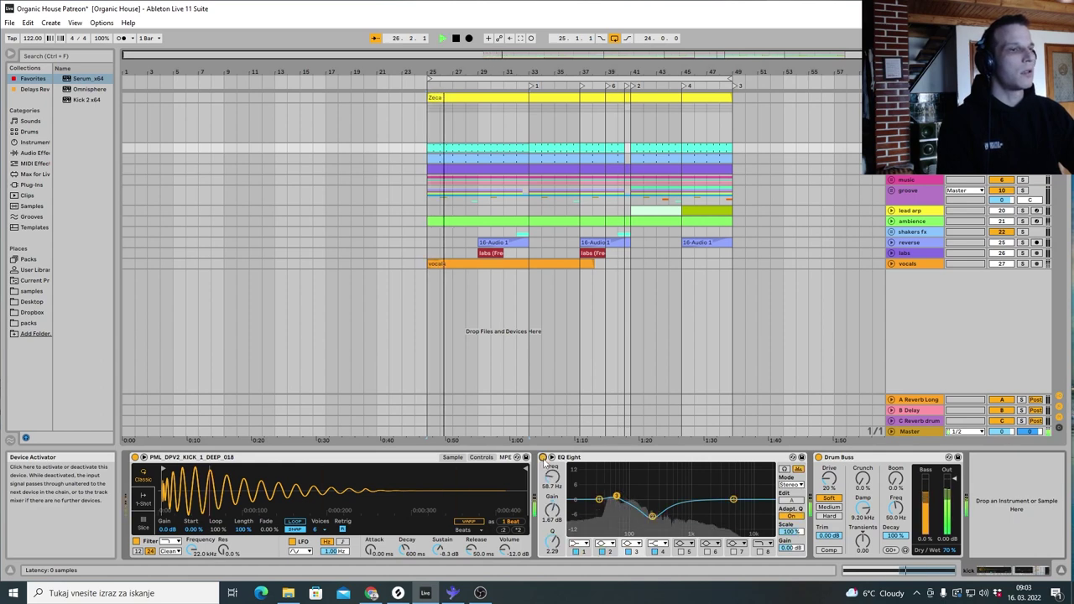
pyautogui.press('space')
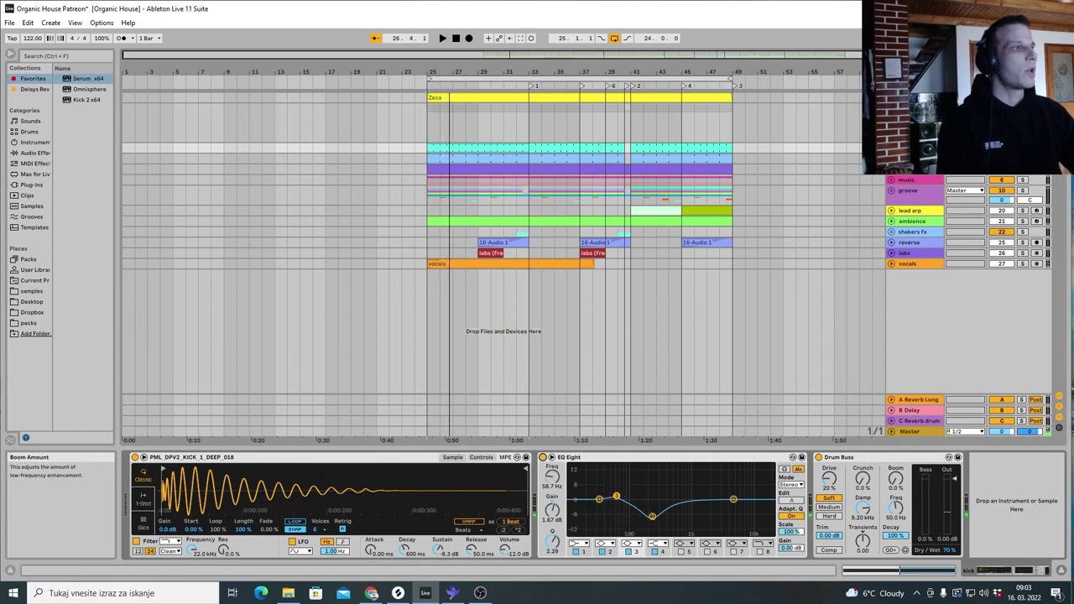
# Examine the tom clip's MIDI notes, return to the track's device chain and play the part
pyautogui.click(910, 159)
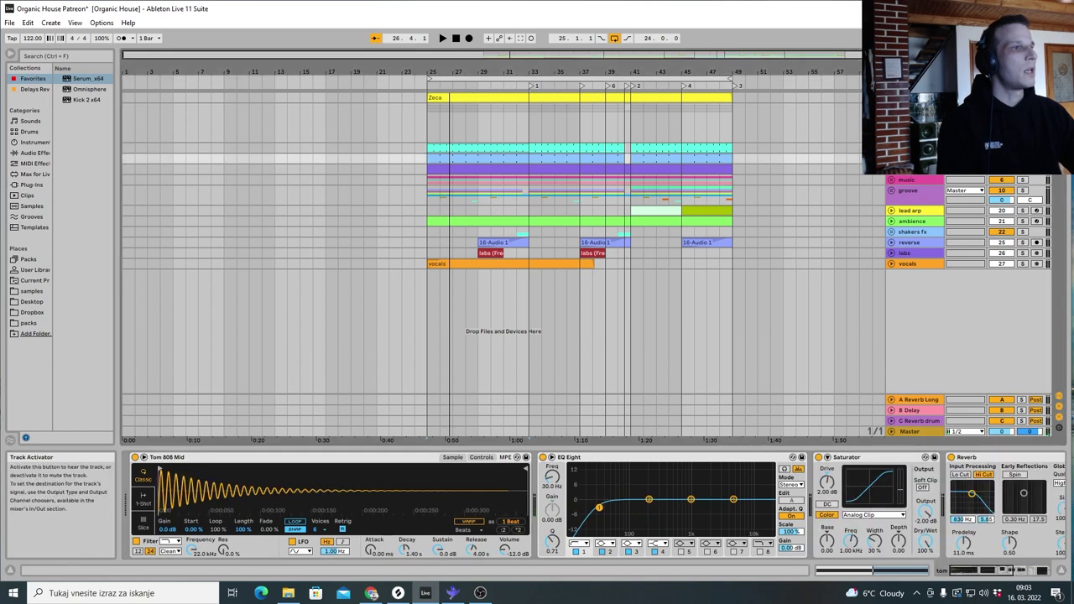
pyautogui.click(454, 168)
pyautogui.doubleClick(454, 155)
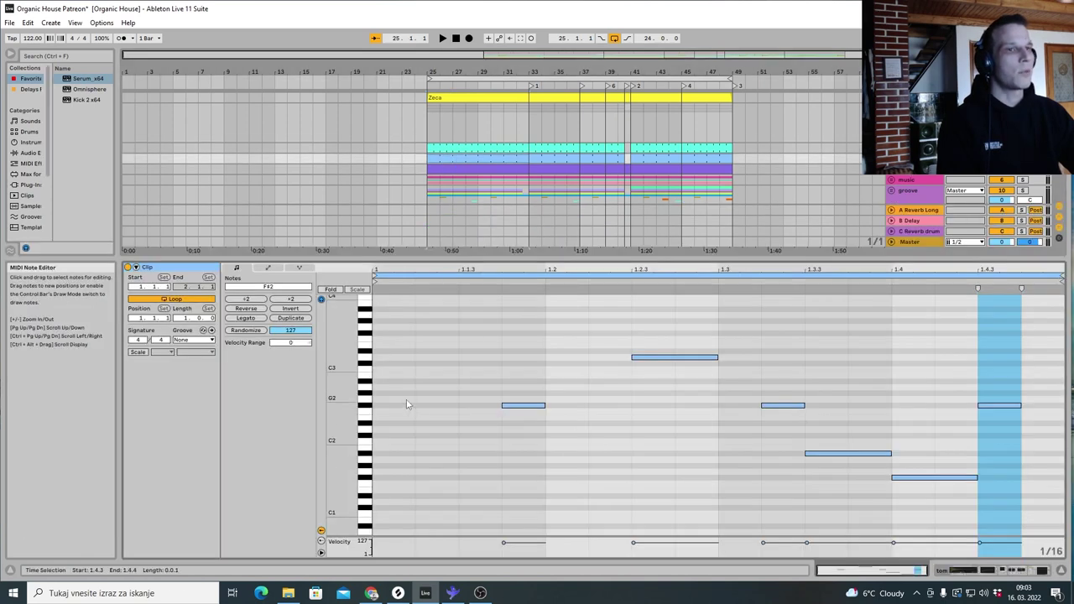
pyautogui.click(961, 572)
pyautogui.press('space')
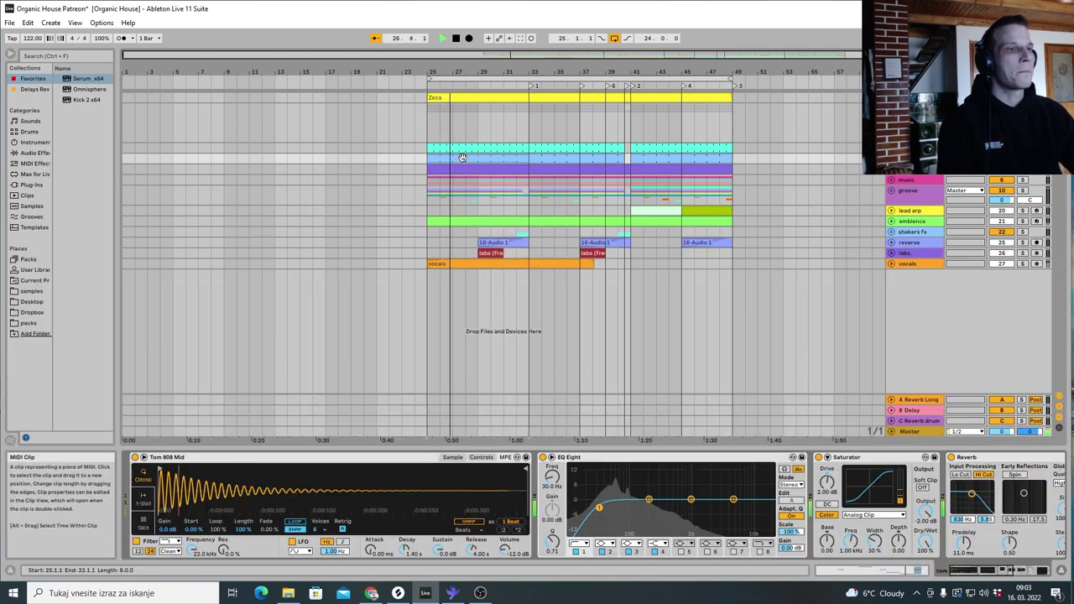
pyautogui.press('space')
# Show the bass clip's MIDI notes and play the bass line through
pyautogui.doubleClick(506, 167)
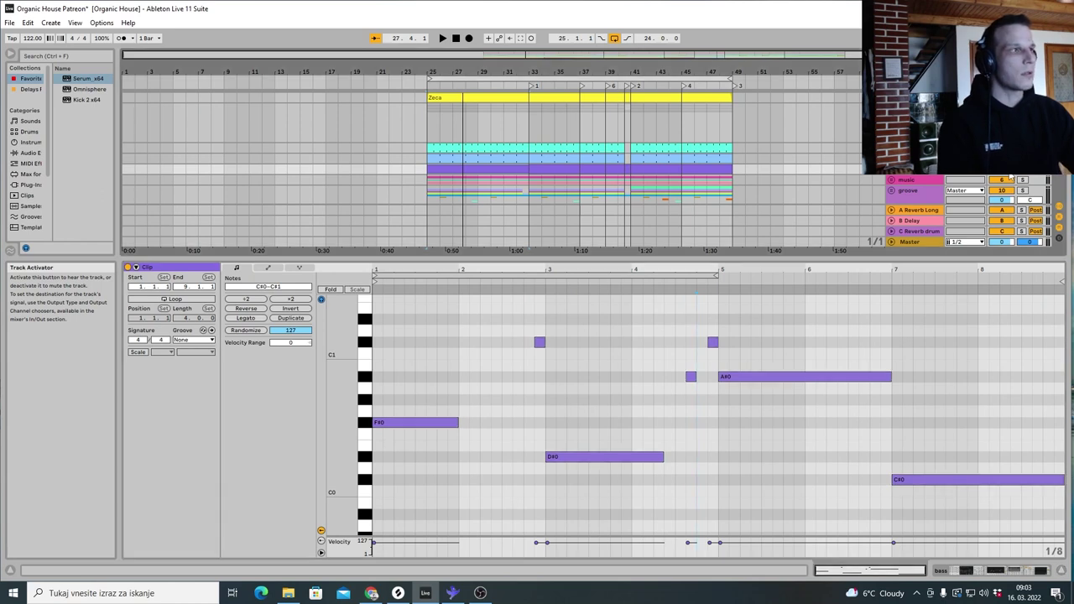
pyautogui.press('space')
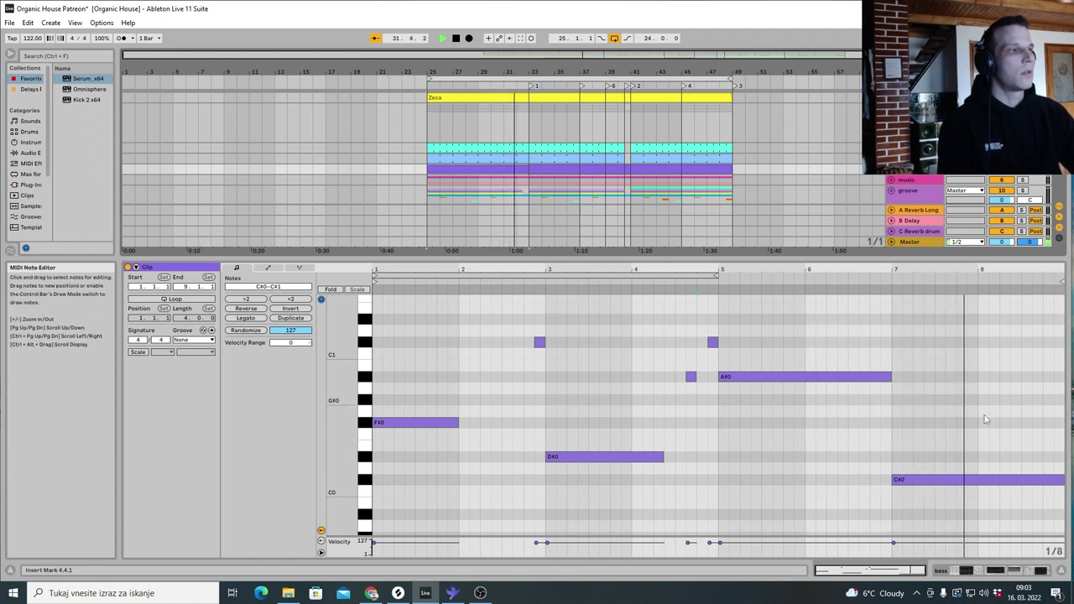
pyautogui.press('space')
# Examine the bass track's device chain from the Guitar Bass instrument through EQ Eight and Amp to the sidechained Compressor
pyautogui.click(973, 571)
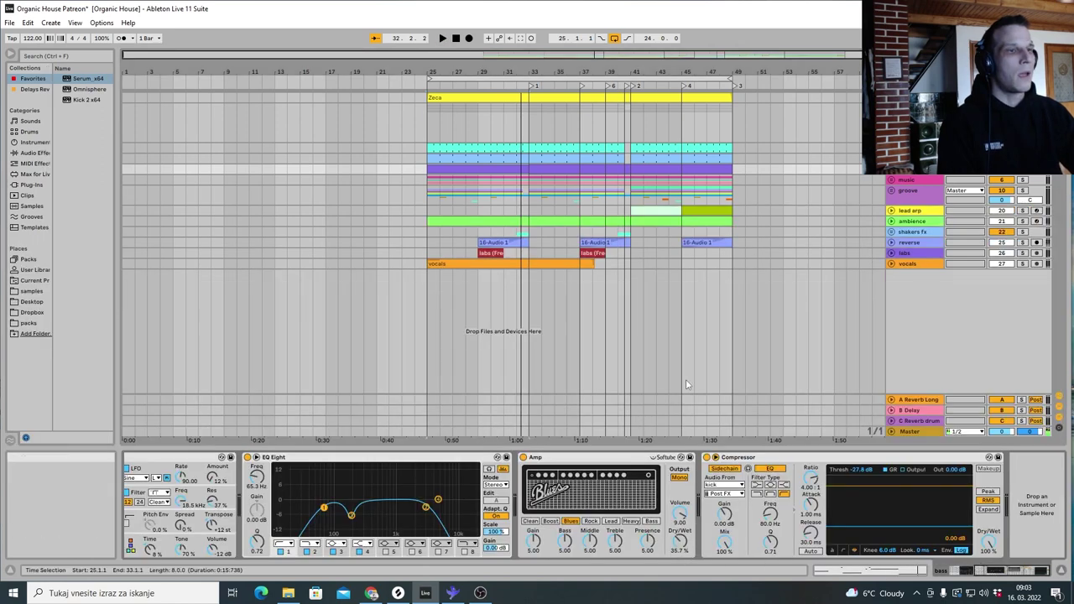
pyautogui.moveTo(965, 570); pyautogui.dragTo(940, 575)
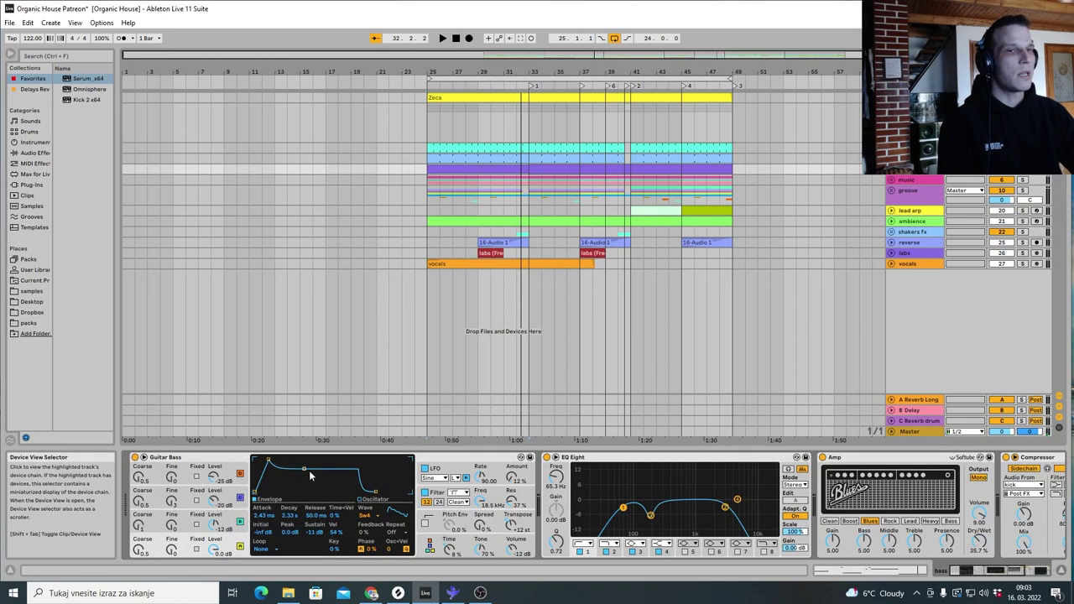
pyautogui.click(157, 458)
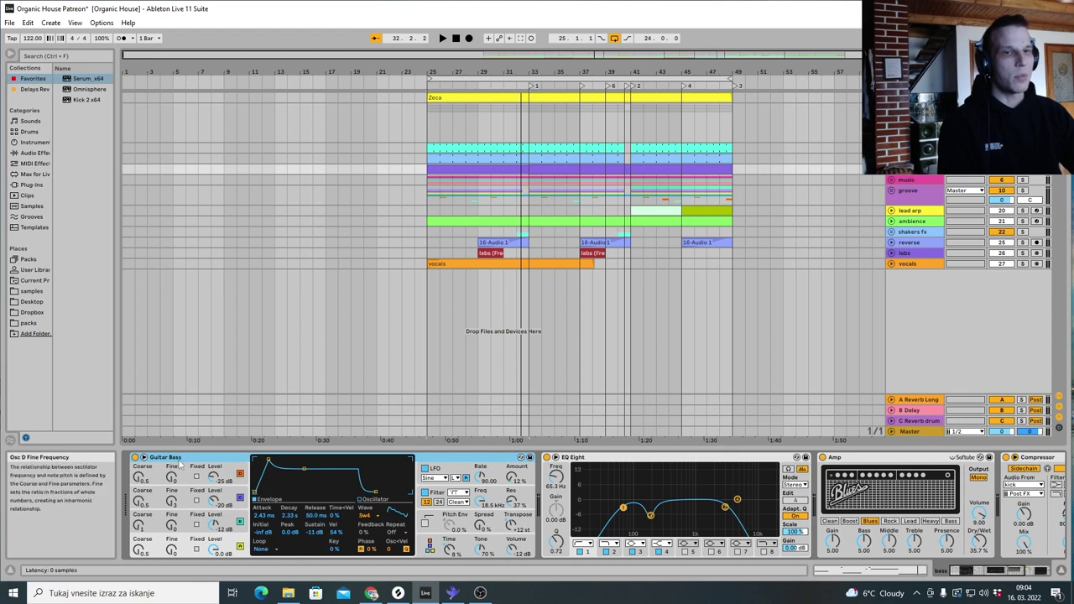
pyautogui.moveTo(972, 571); pyautogui.dragTo(991, 572)
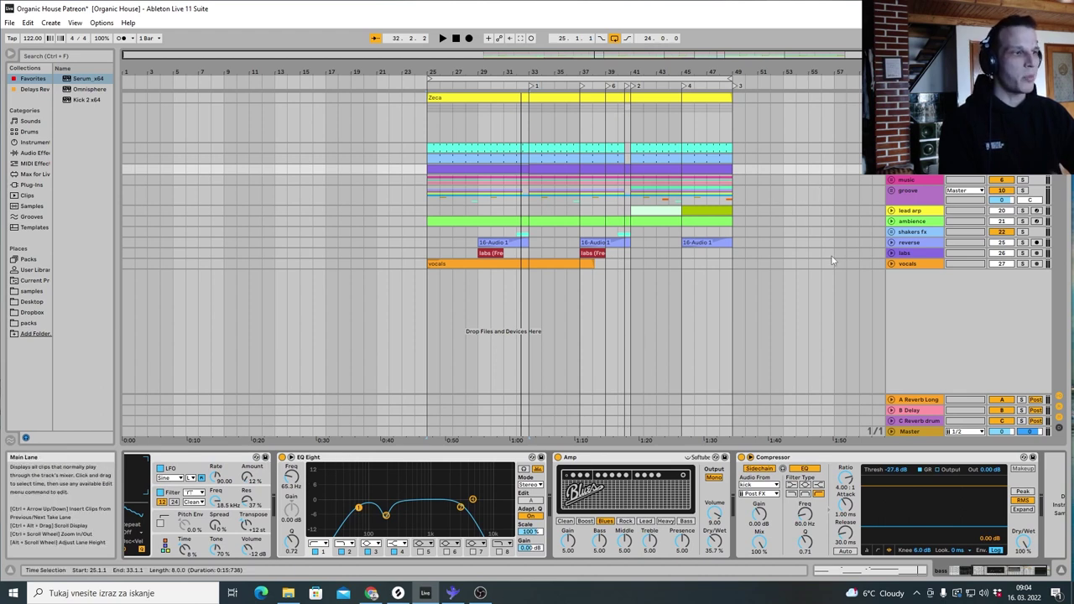
pyautogui.click(1000, 569)
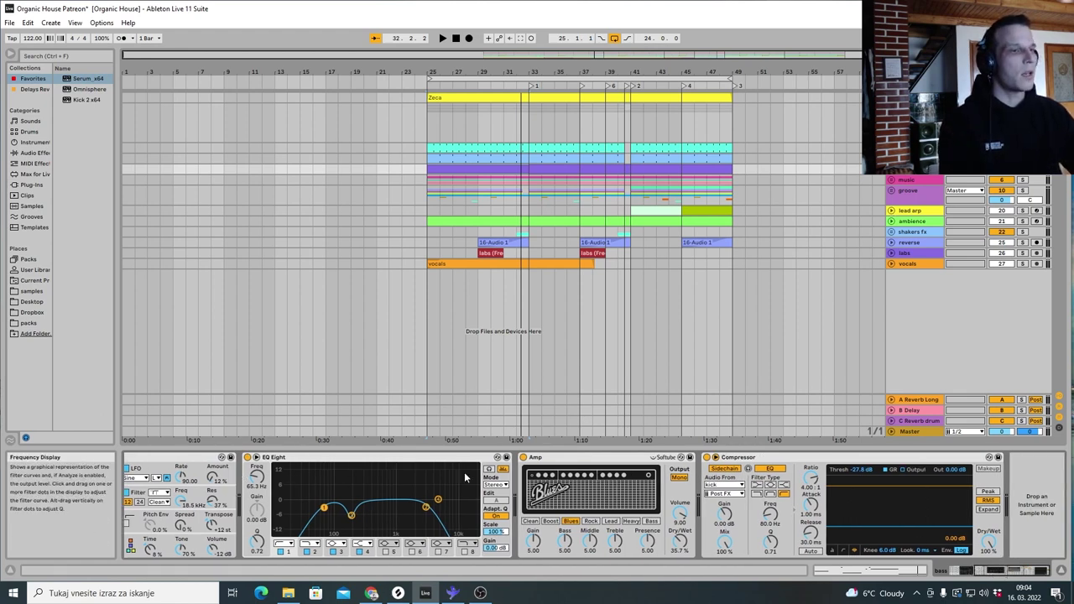
pyautogui.click(550, 467)
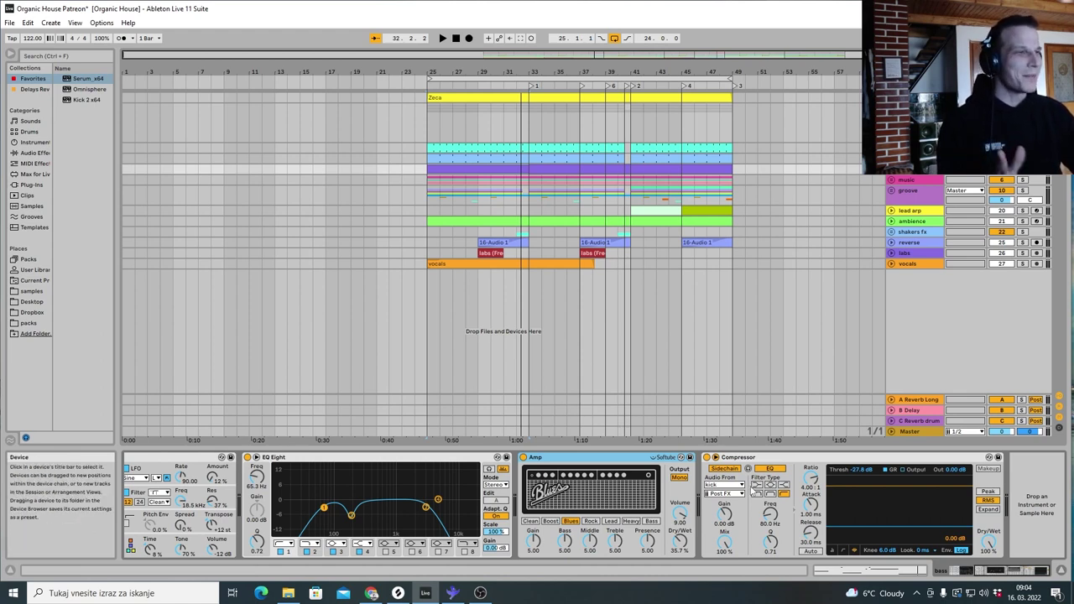
pyautogui.click(760, 458)
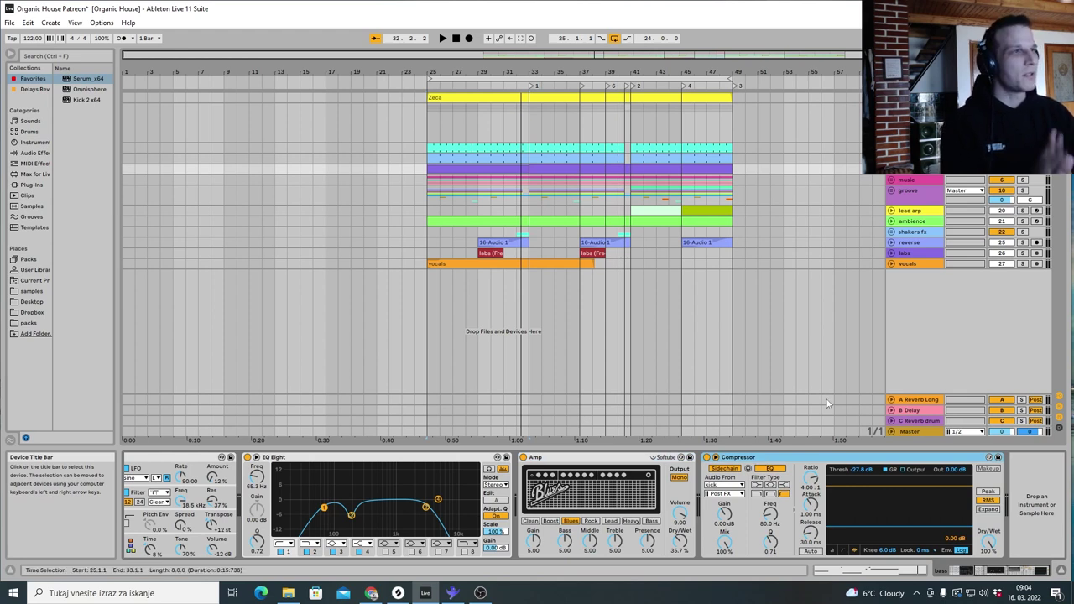
# Play a short passage of the arrangement from bar 25 and stop it
pyautogui.click(451, 97)
pyautogui.press('space')
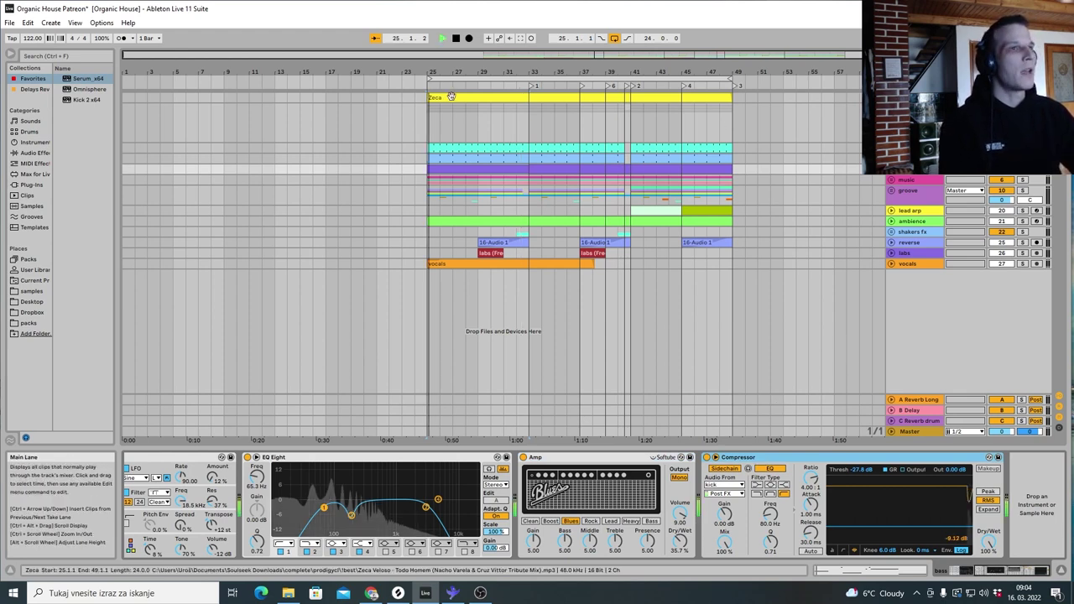
pyautogui.press('space')
# Expand the music group, solo the piano track and play its first Vibes Soft clip with the MIDI notes shown
pyautogui.click(891, 180)
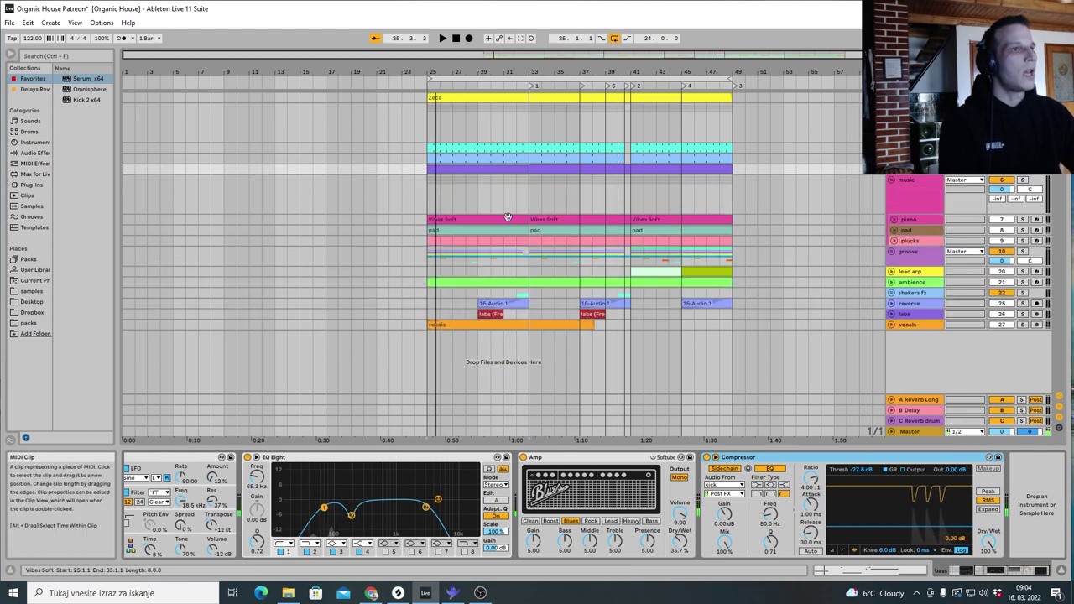
pyautogui.click(482, 219)
pyautogui.click(1023, 219)
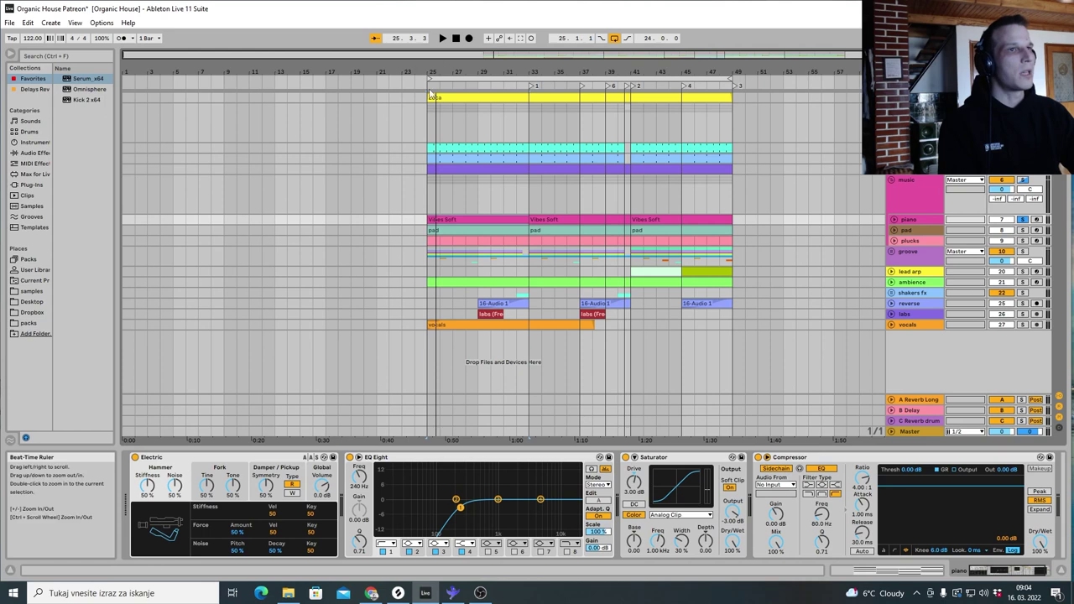
pyautogui.press('space')
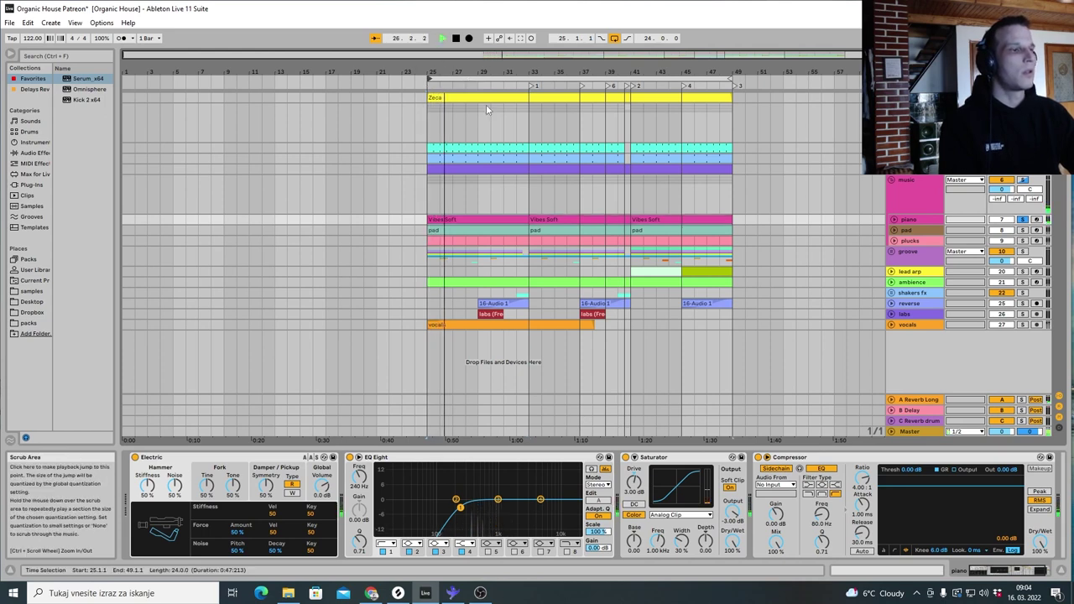
pyautogui.doubleClick(472, 220)
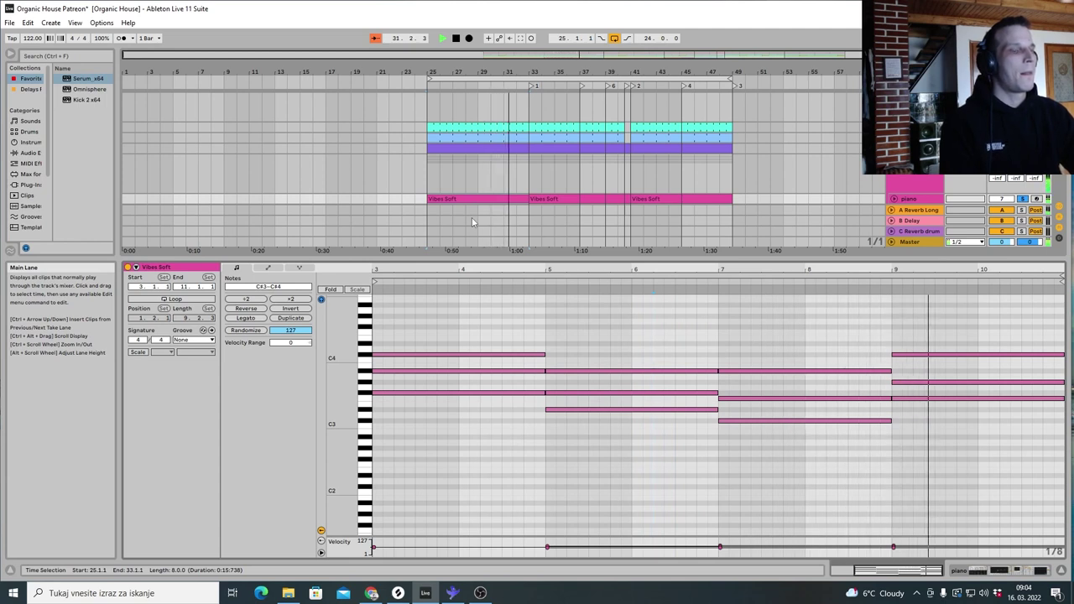
pyautogui.press('space')
# Select the notes of the first, second and third piano chords in turn to examine the progression
pyautogui.click(443, 413)
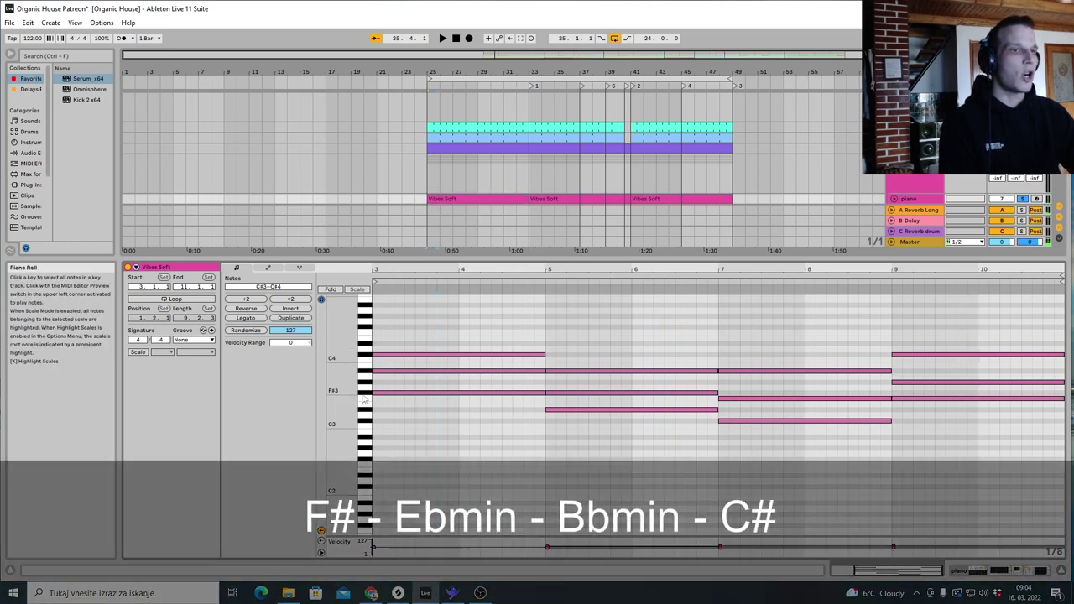
pyautogui.moveTo(425, 429); pyautogui.dragTo(430, 348)
pyautogui.click(471, 462)
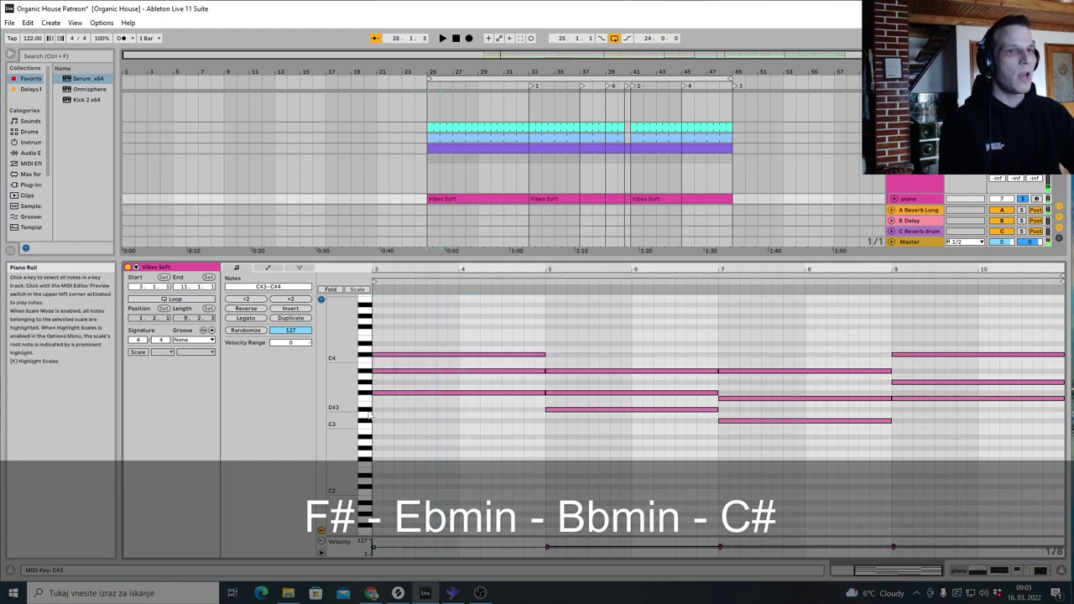
pyautogui.moveTo(596, 434); pyautogui.dragTo(593, 359)
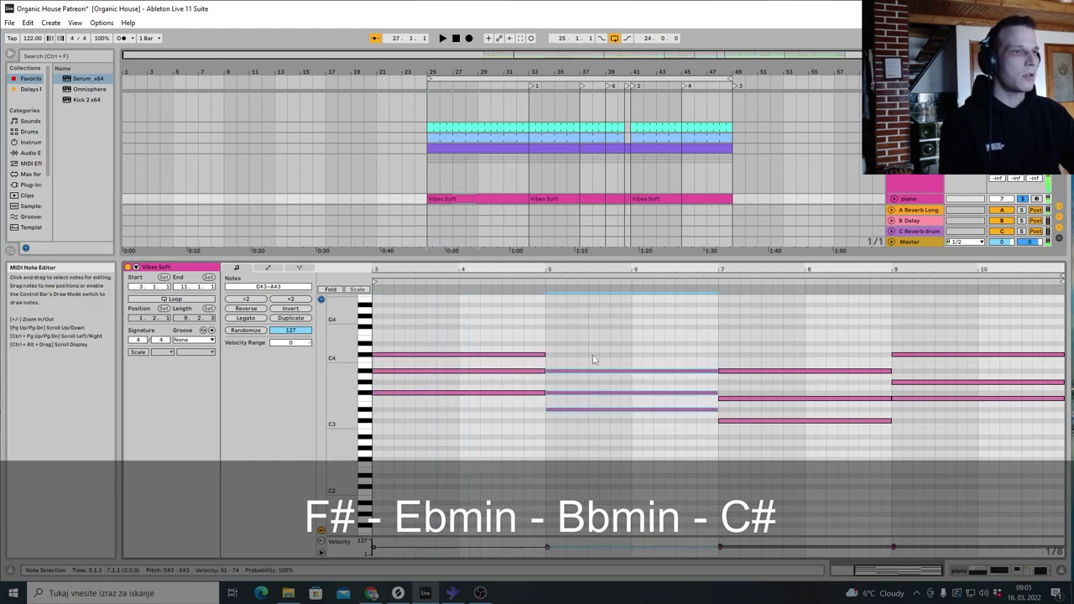
pyautogui.click(719, 454)
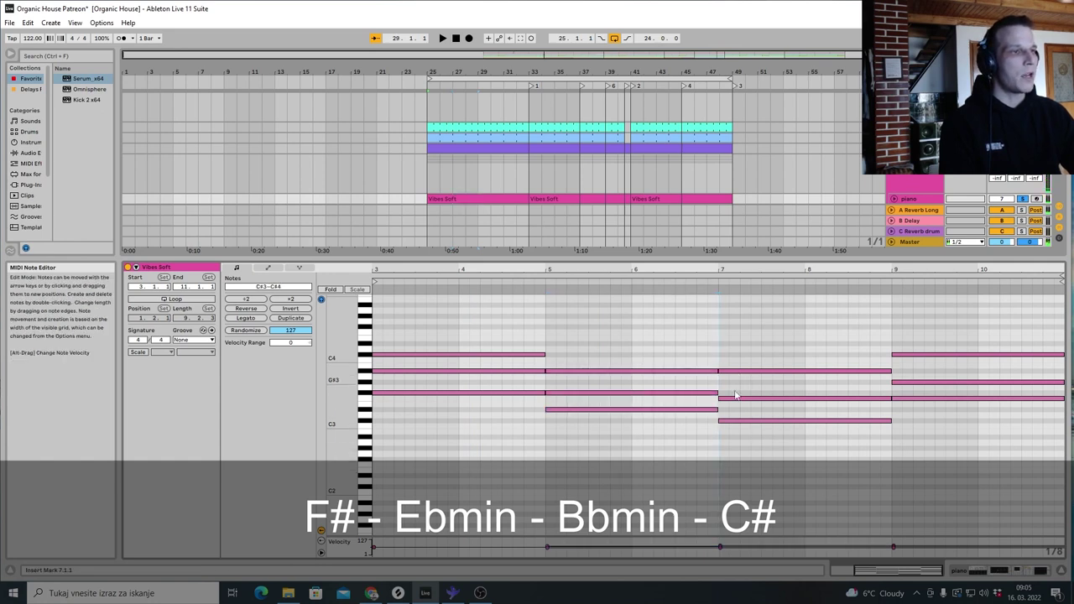
pyautogui.moveTo(754, 442); pyautogui.dragTo(753, 340)
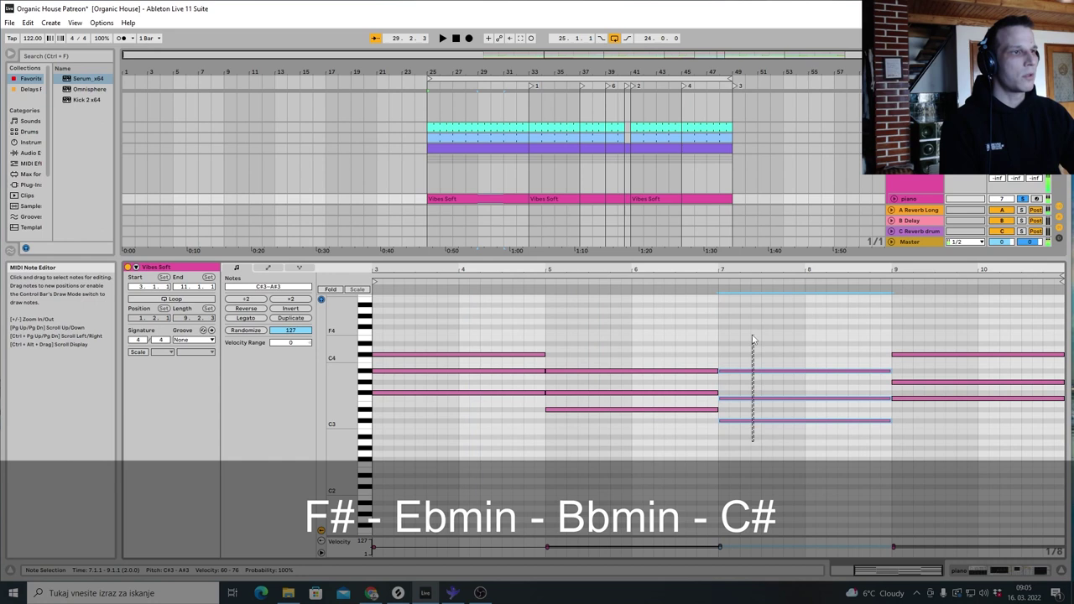
# Transpose the two lower notes of the third piano chord up one octave
pyautogui.moveTo(772, 449); pyautogui.dragTo(768, 387)
pyautogui.hotkey('shift', 'Up')
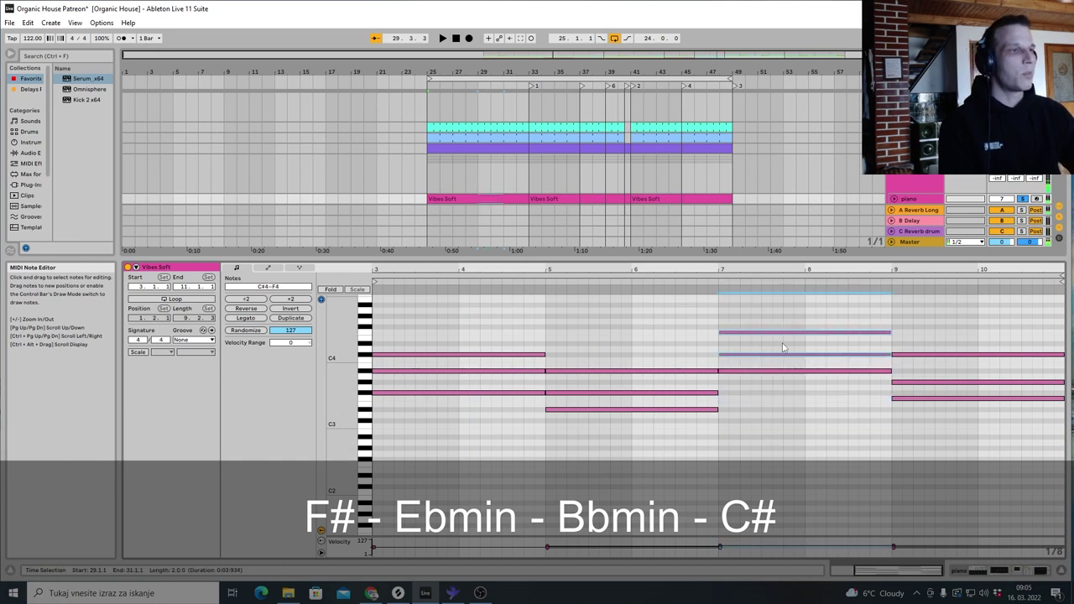
# Transpose the two lower notes of the third piano chord back down one octave and clear the note selection
pyautogui.hotkey('shift', 'Down')
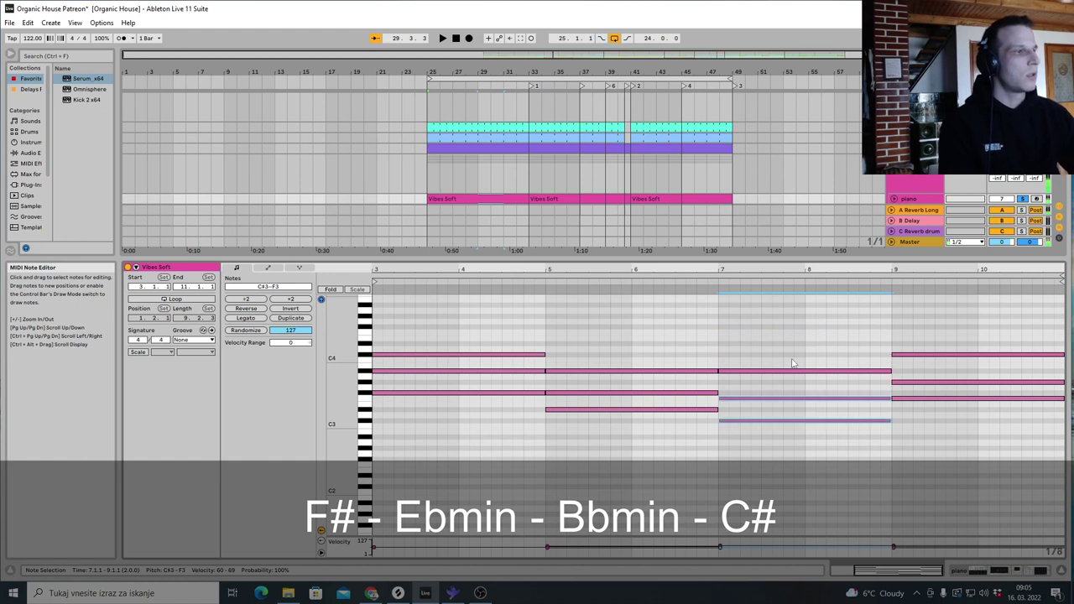
pyautogui.click(952, 450)
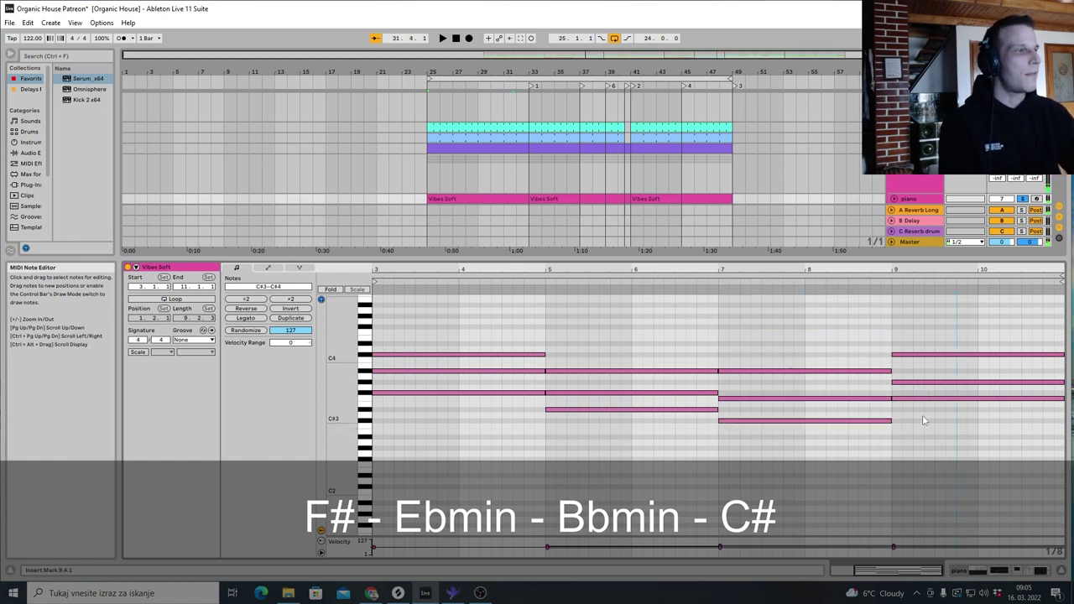
# Try the two lower notes of the fourth piano chord one octave higher, returning them to their original octave
pyautogui.moveTo(918, 451); pyautogui.dragTo(950, 304)
pyautogui.moveTo(951, 437); pyautogui.dragTo(931, 380)
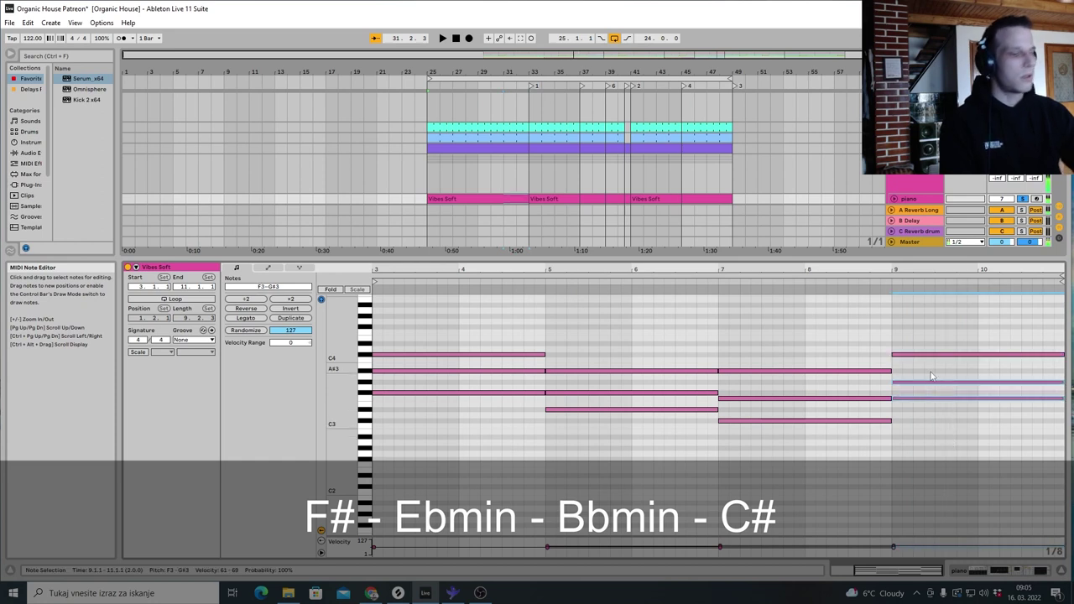
pyautogui.hotkey('shift', 'Up')
pyautogui.moveTo(931, 372); pyautogui.dragTo(951, 339)
pyautogui.hotkey('shift', 'Down')
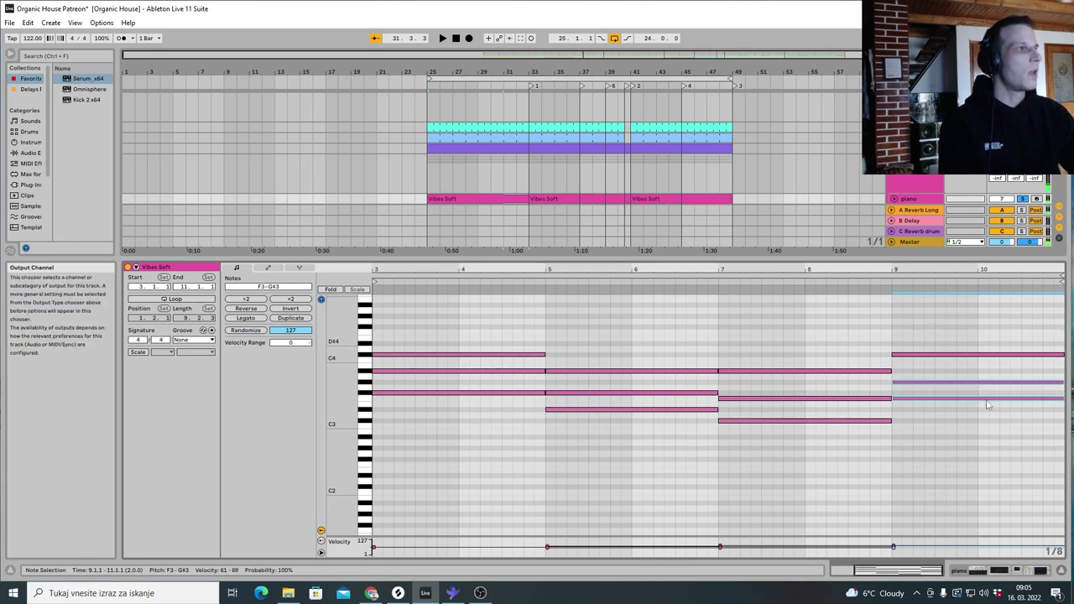
# Solo the pad track and play its first clip with the MIDI notes shown
pyautogui.click(1004, 570)
pyautogui.click(483, 230)
pyautogui.click(1023, 230)
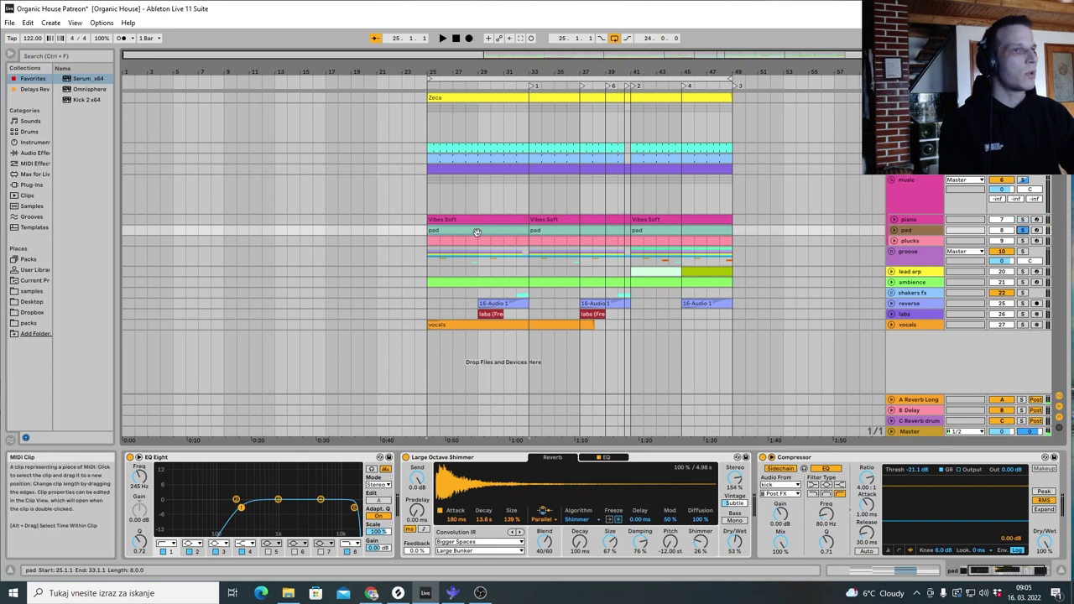
pyautogui.doubleClick(474, 230)
pyautogui.press('space')
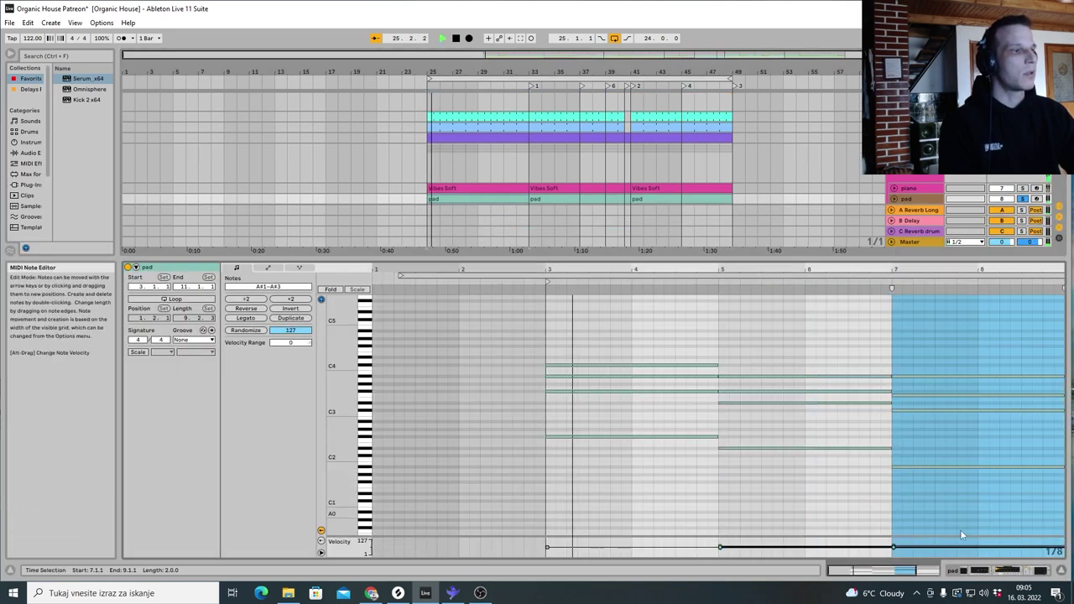
# Show the pad's device chain, add the piano to the solo to hear both together, and stop playback
pyautogui.click(972, 570)
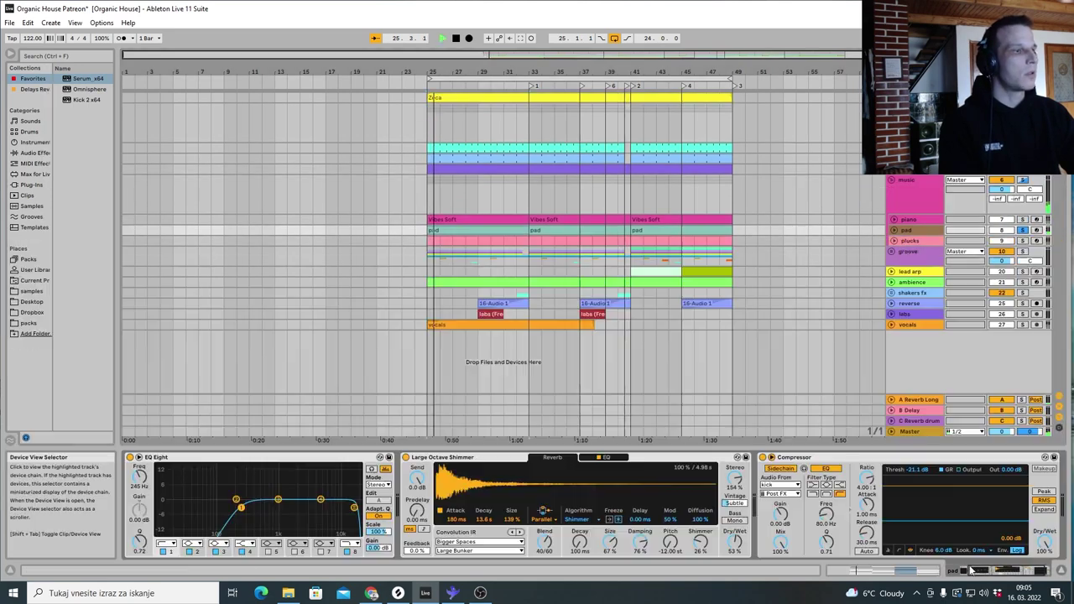
pyautogui.keyDown('ctrl'); pyautogui.click(1023, 220); pyautogui.keyUp('ctrl')
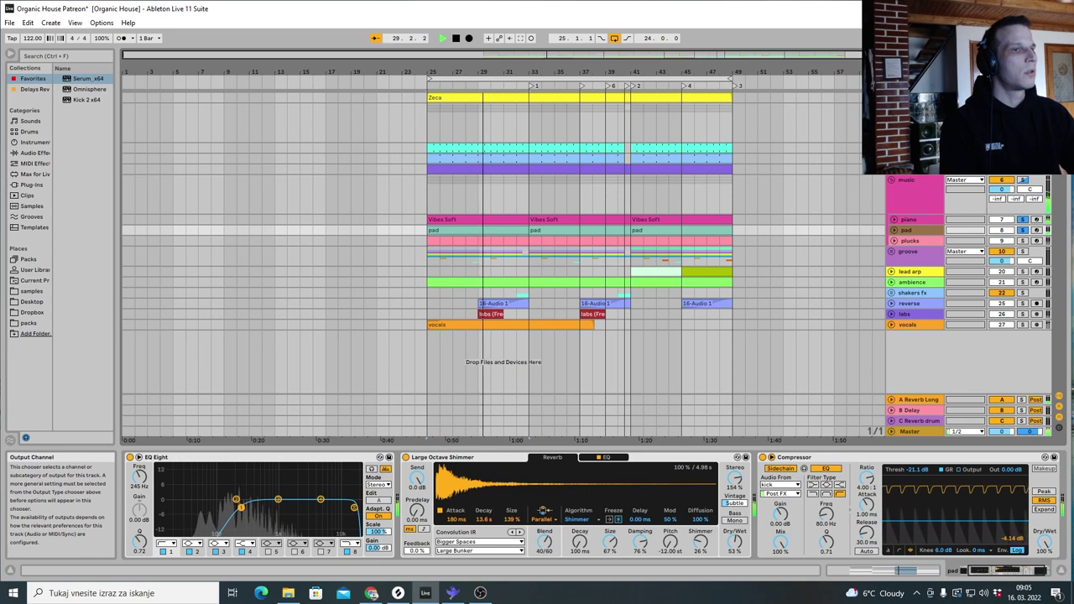
pyautogui.press('space')
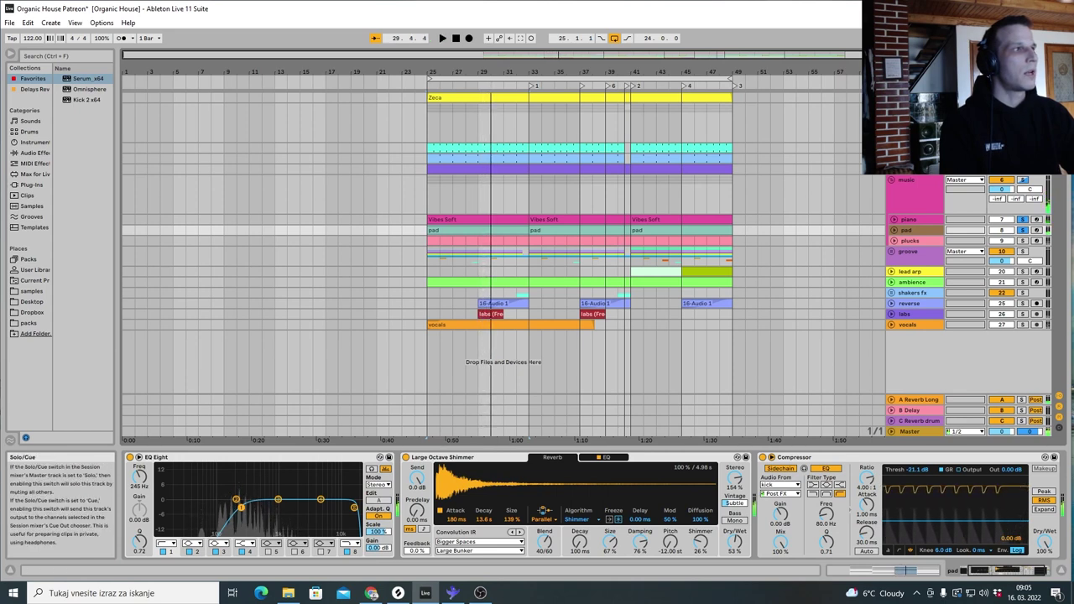
# Unfold the plucks track to play it soloed, listen to it within the whole music group, and fold it again
pyautogui.click(894, 239)
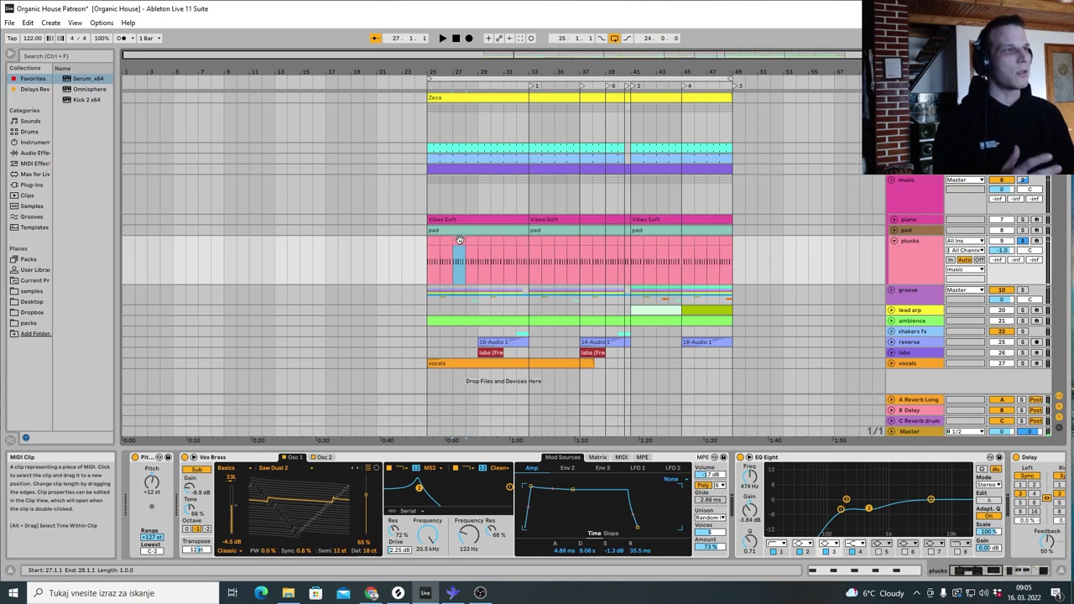
pyautogui.press('space')
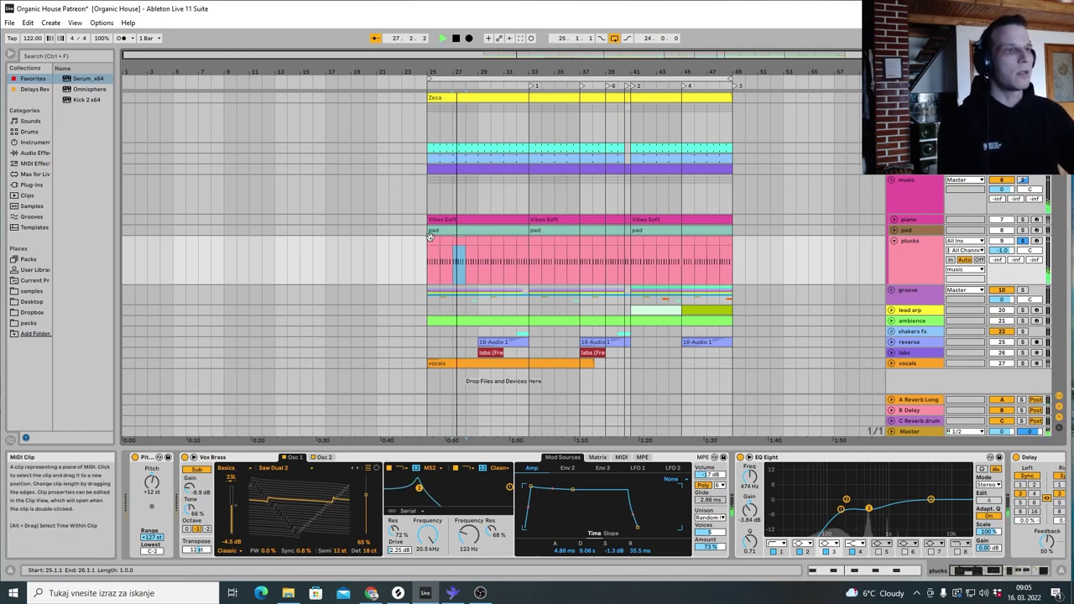
pyautogui.click(1023, 180)
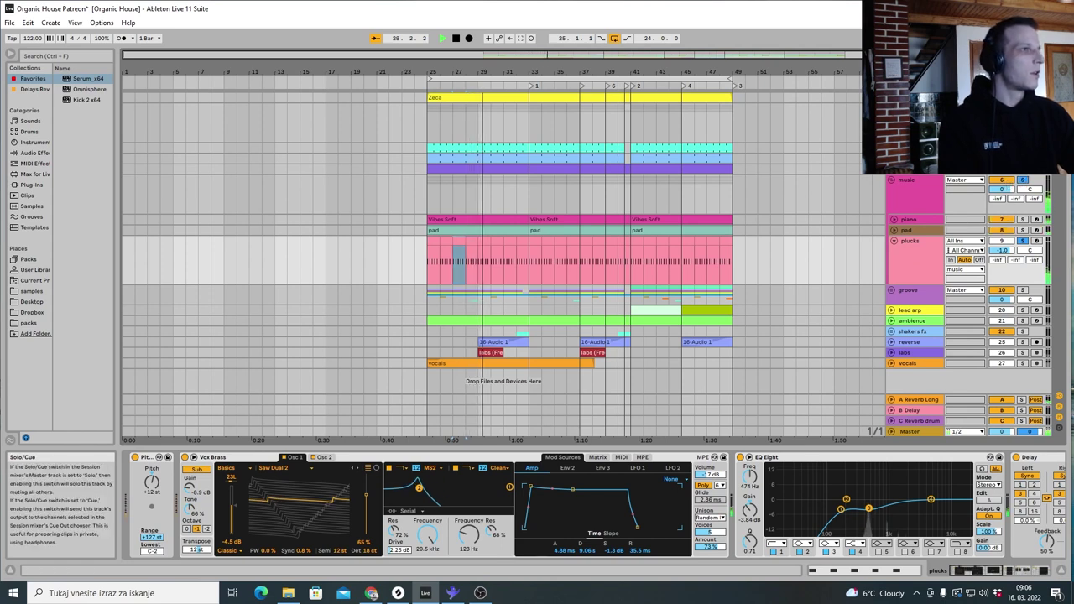
pyautogui.click(894, 241)
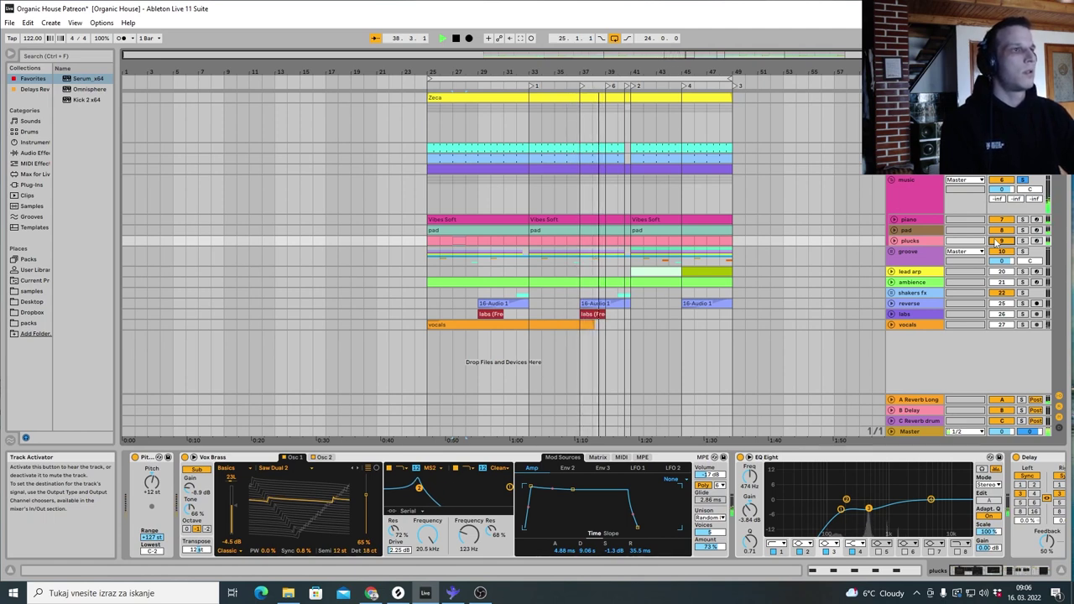
# Show the automation of the group holding the kick, tom and bass tracks to examine its EQ Eight envelope
pyautogui.click(894, 147)
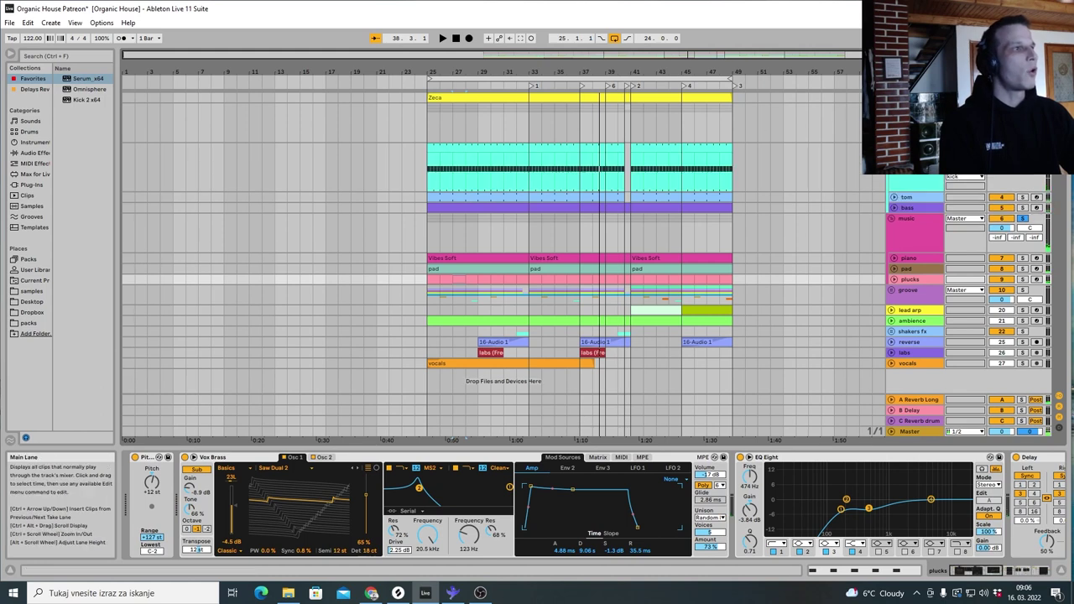
pyautogui.click(915, 109)
pyautogui.click(939, 186)
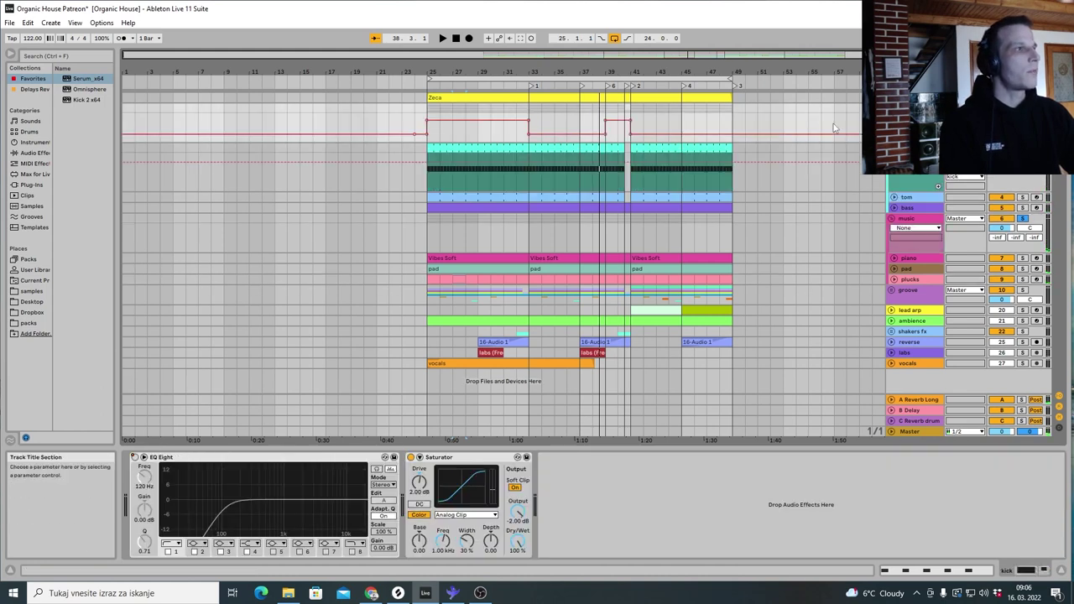
pyautogui.click(469, 113)
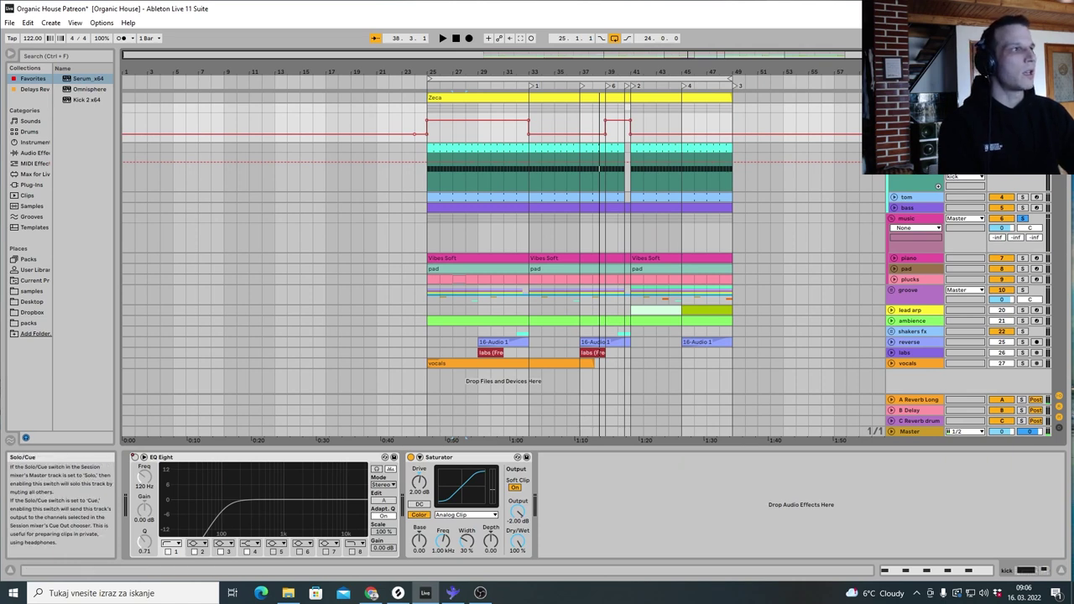
# Play the arrangement from the locator at bar 33, stop it, and fold the kick, tom and bass group
pyautogui.click(532, 88)
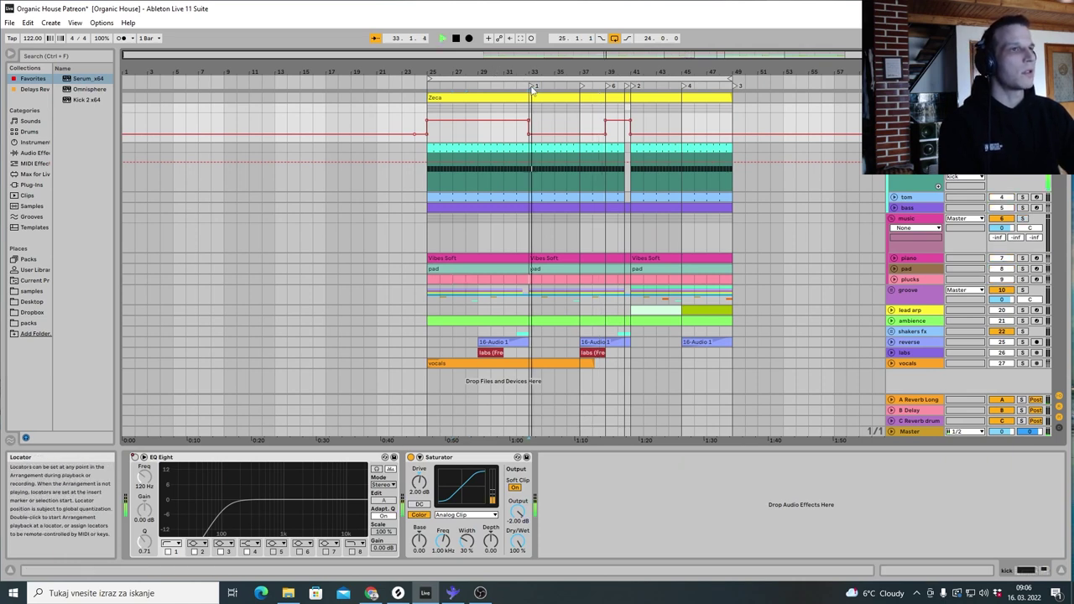
pyautogui.click(893, 147)
pyautogui.press('space')
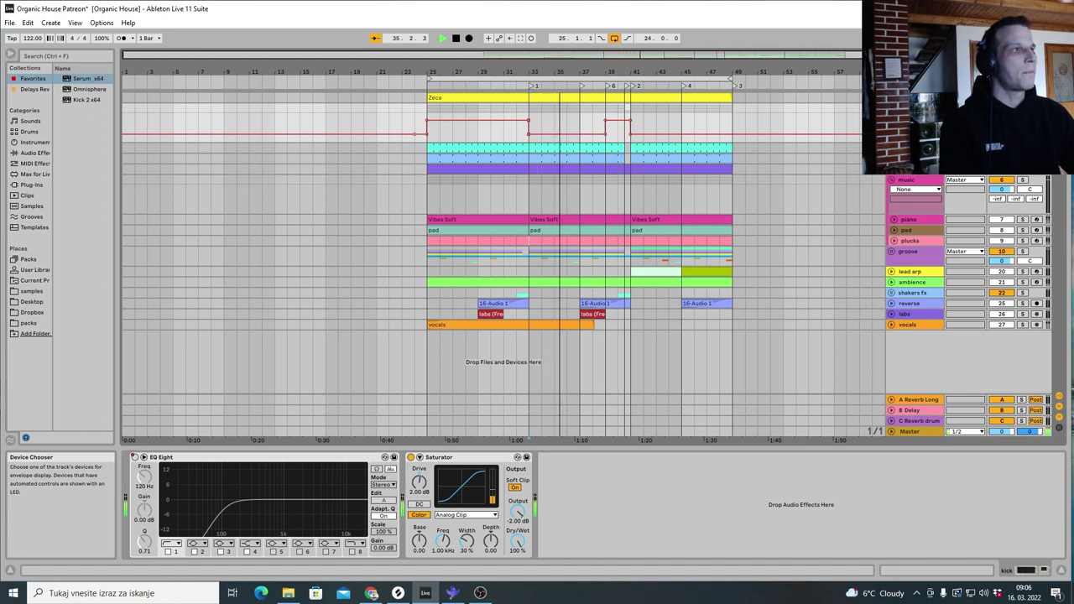
pyautogui.press('space')
pyautogui.click(891, 108)
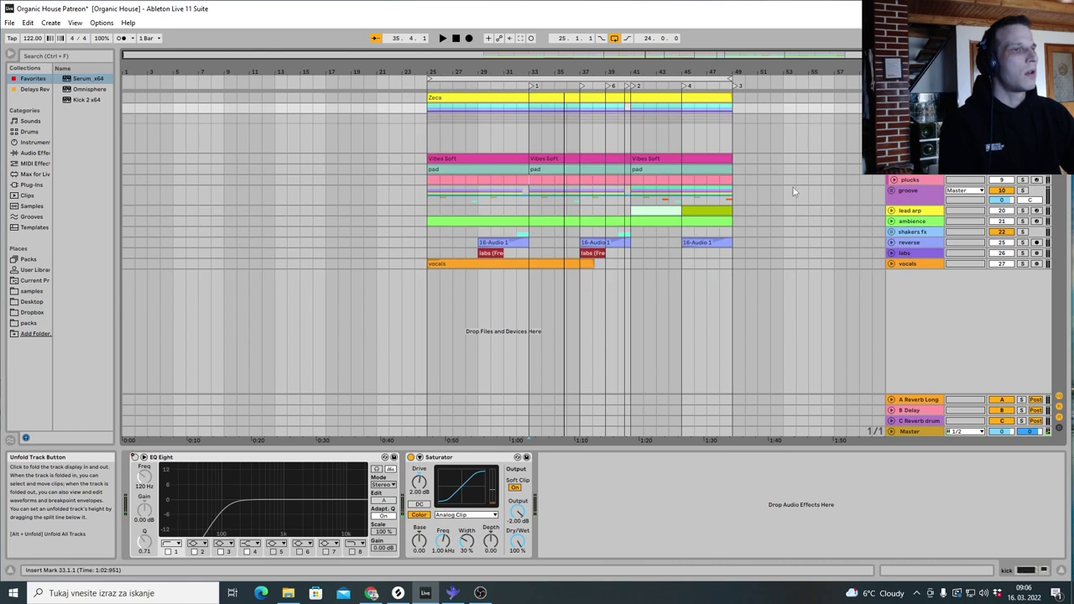
# Unfold and solo the groove group, and play a short passage of its shaker track soloed
pyautogui.click(893, 191)
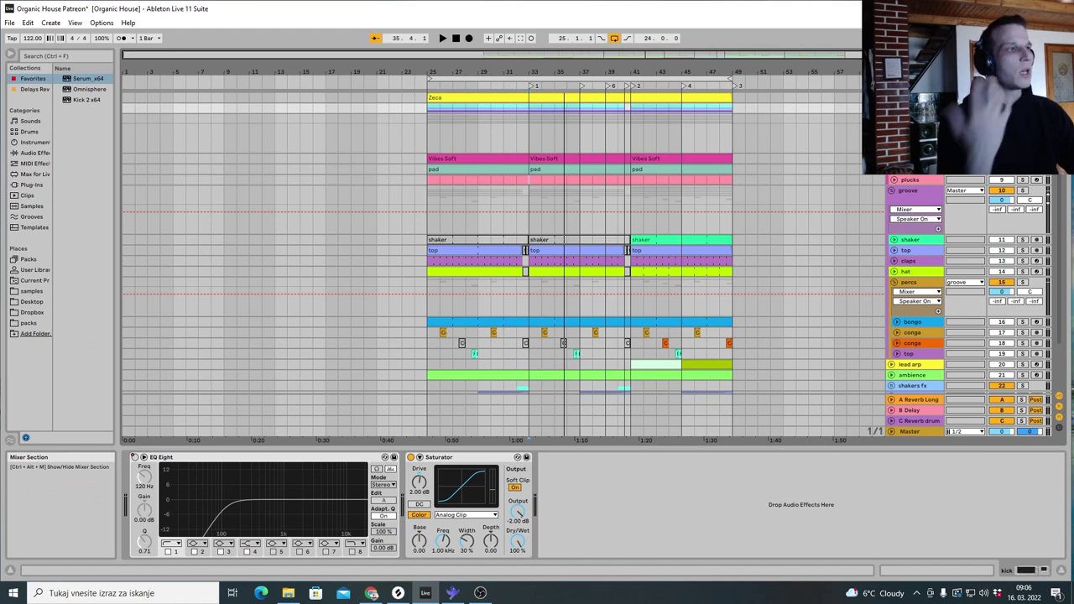
pyautogui.click(1022, 191)
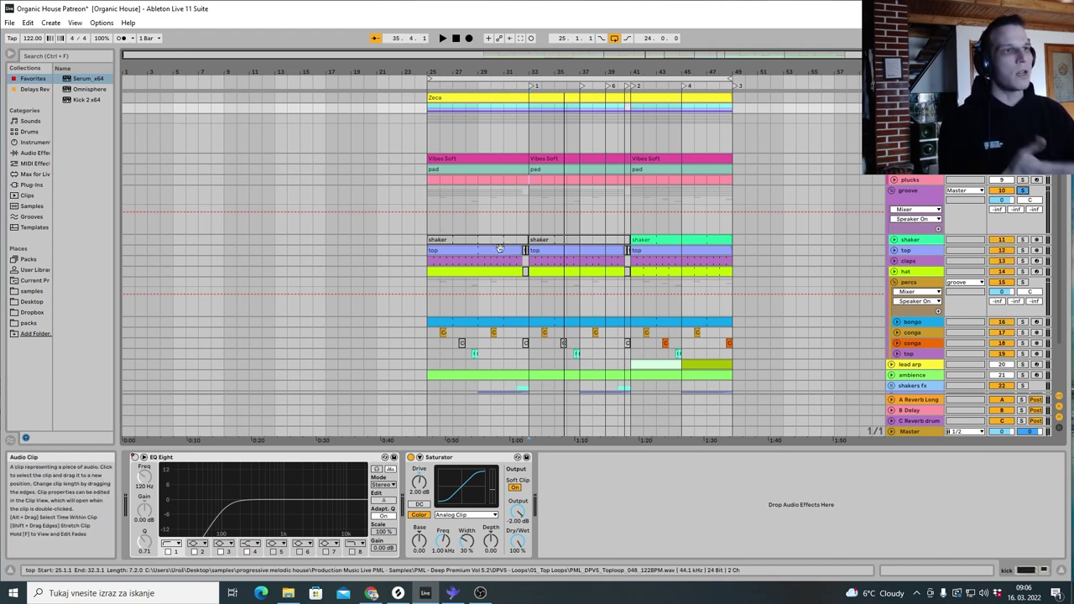
pyautogui.click(923, 240)
pyautogui.click(1022, 241)
pyautogui.press('space')
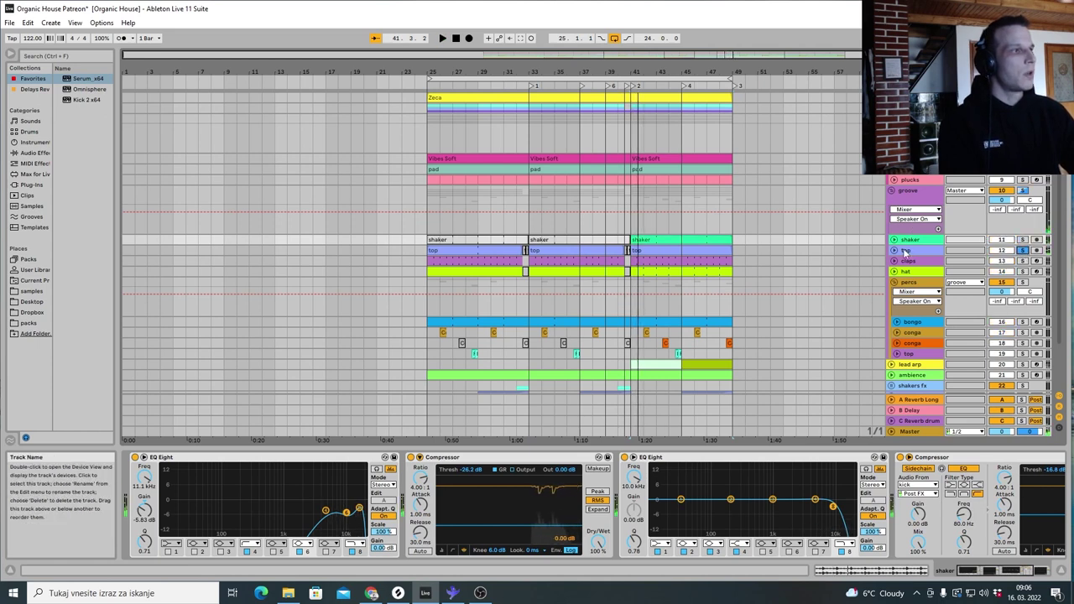
# Solo and briefly play the groove group's top, claps and hat tracks one after another
pyautogui.click(1022, 250)
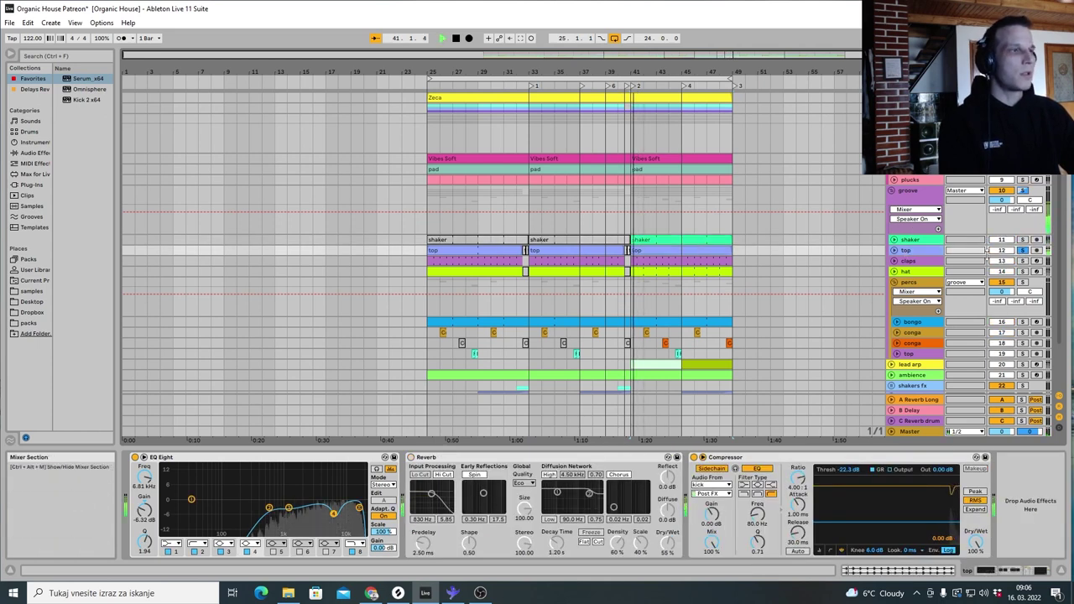
pyautogui.press('space')
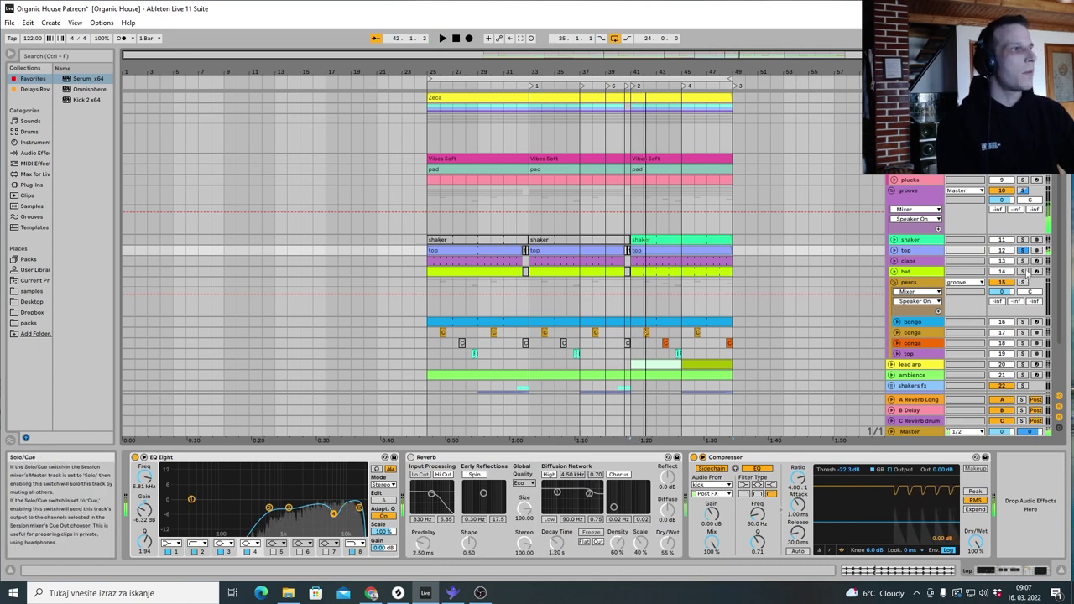
pyautogui.click(1022, 261)
pyautogui.click(721, 261)
pyautogui.press('space')
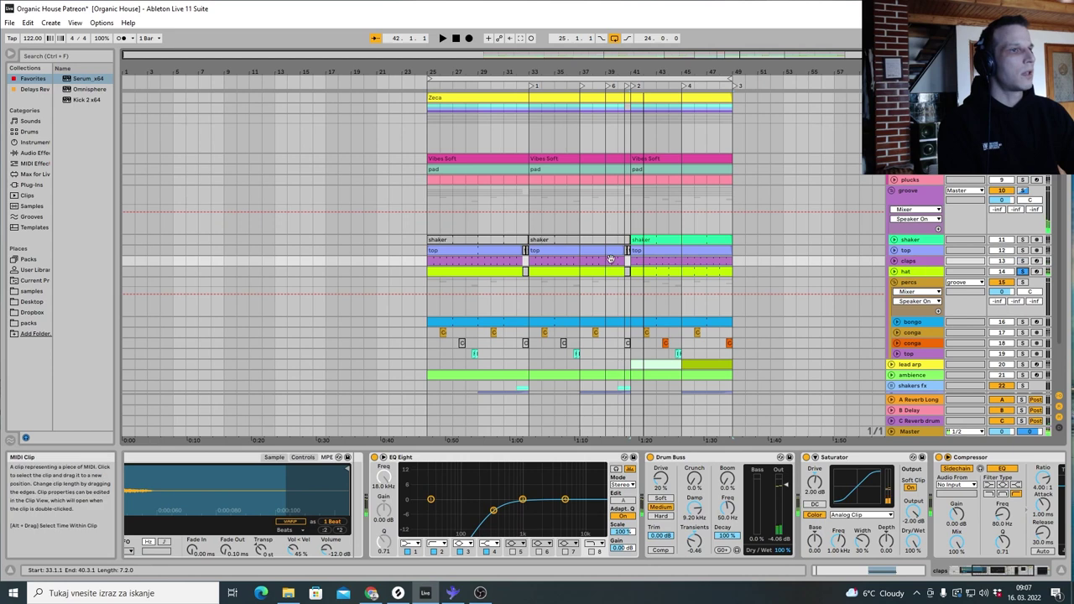
pyautogui.click(1023, 271)
pyautogui.press('space')
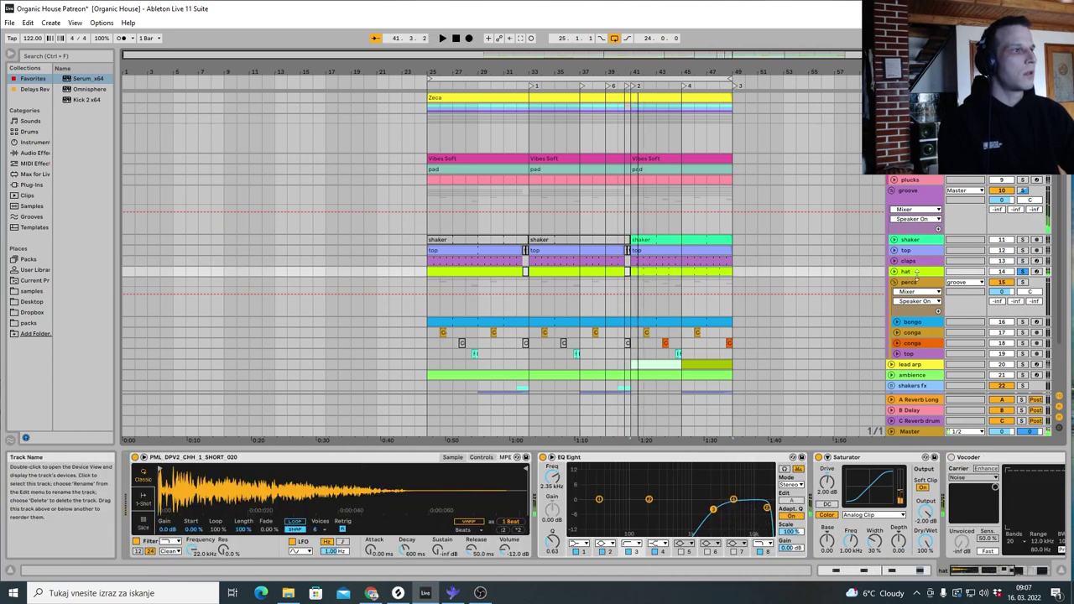
# Solo and play the bongo track in the percs group, examining its clip's MIDI notes and its device chain
pyautogui.scroll(-2, 973, 235)
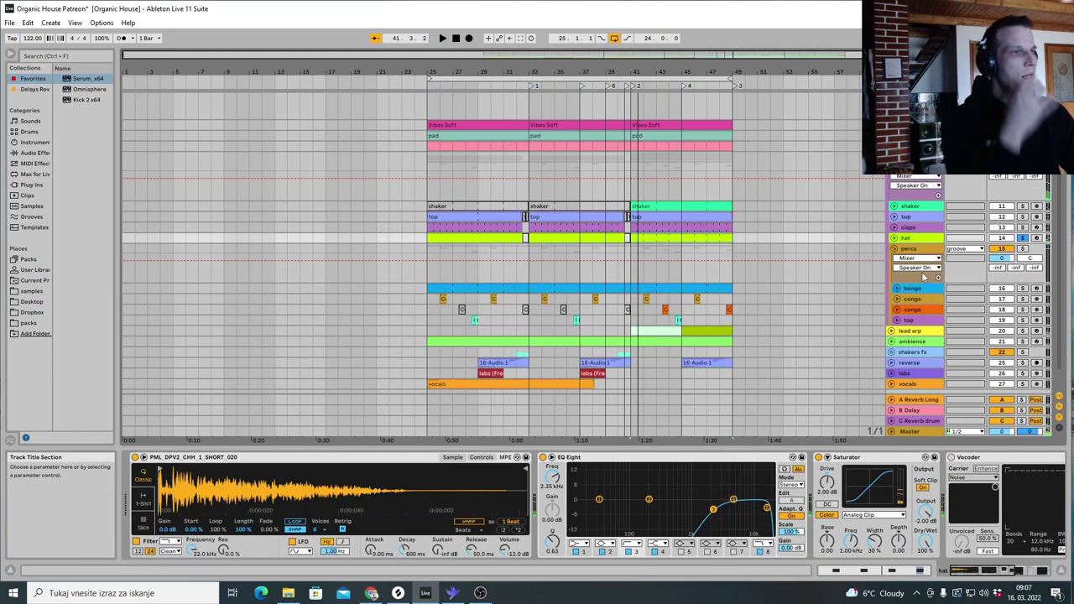
pyautogui.click(1022, 288)
pyautogui.hotkey('shift', 'Tab')
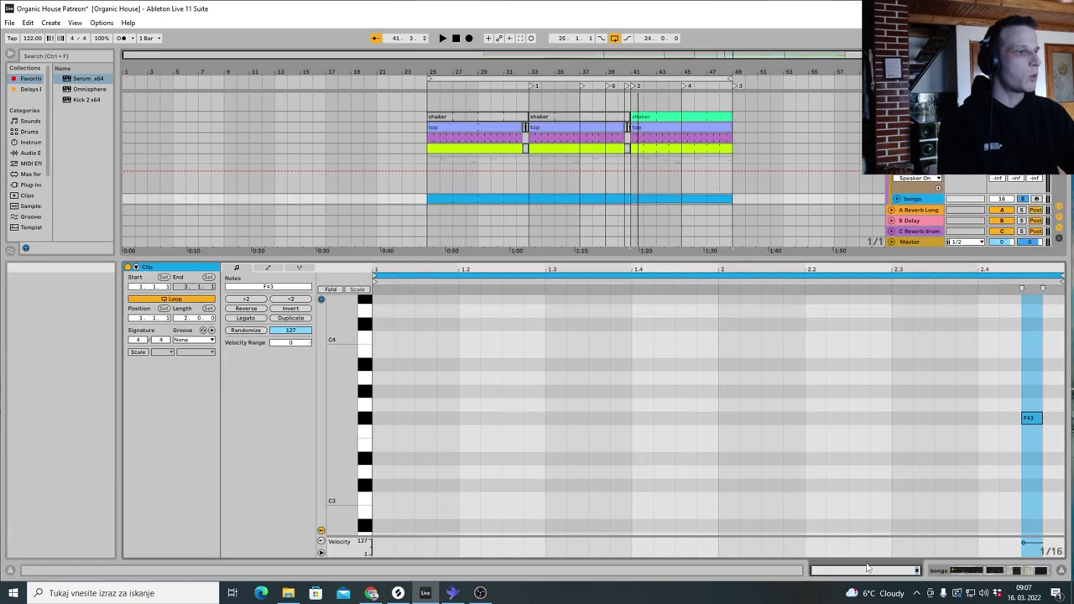
pyautogui.hotkey('shift', 'Tab')
pyautogui.press('space')
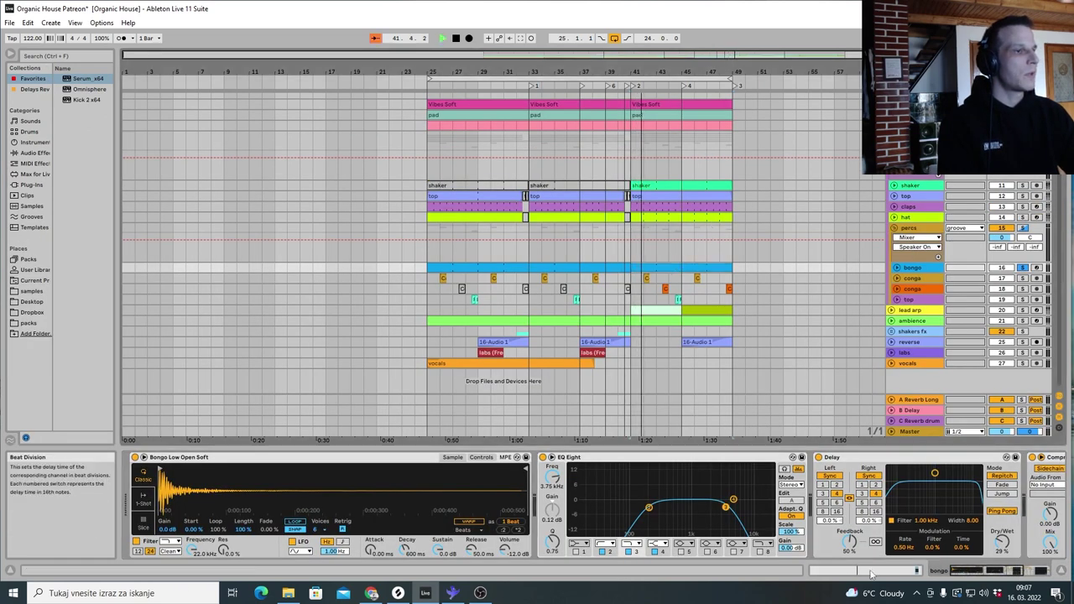
pyautogui.hotkey('shift', 'Tab')
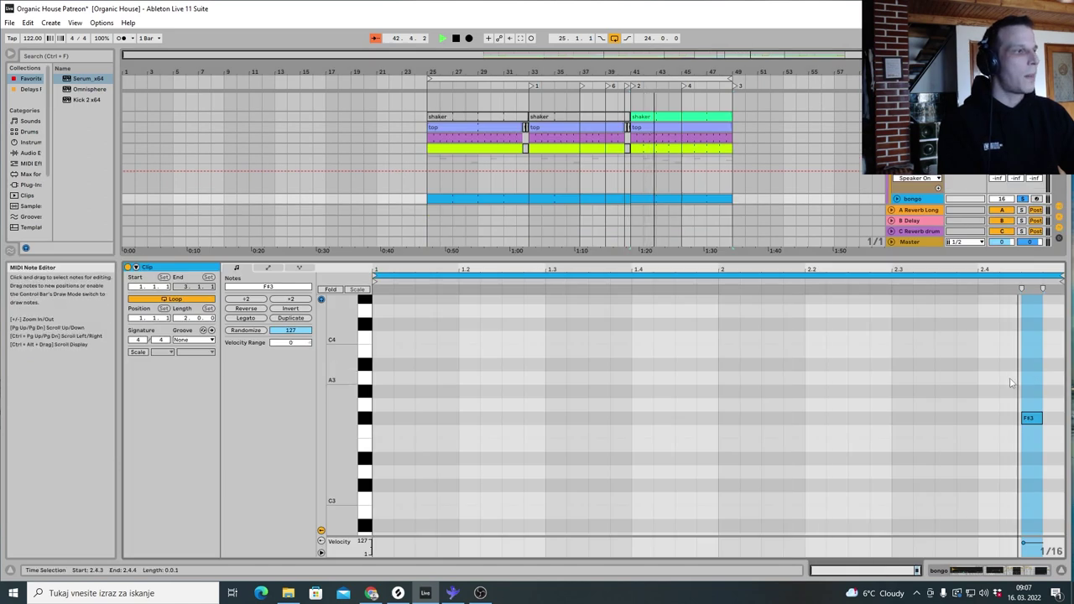
pyautogui.click(981, 577)
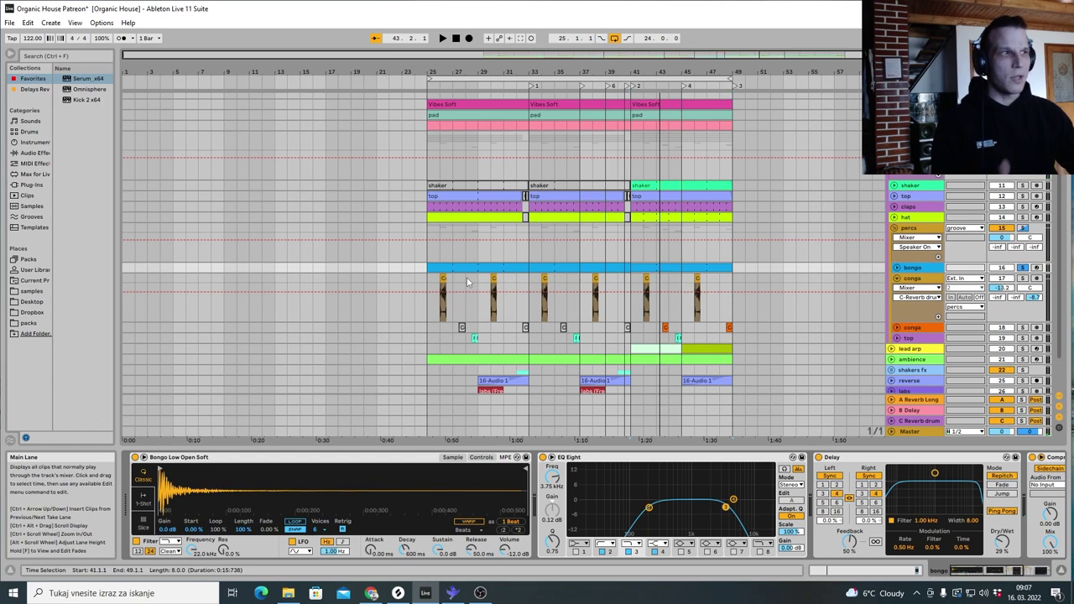
# Zoom in on the first conga clips from bar 25 and unfold the percs group's top track to examine its clips
pyautogui.click(451, 279)
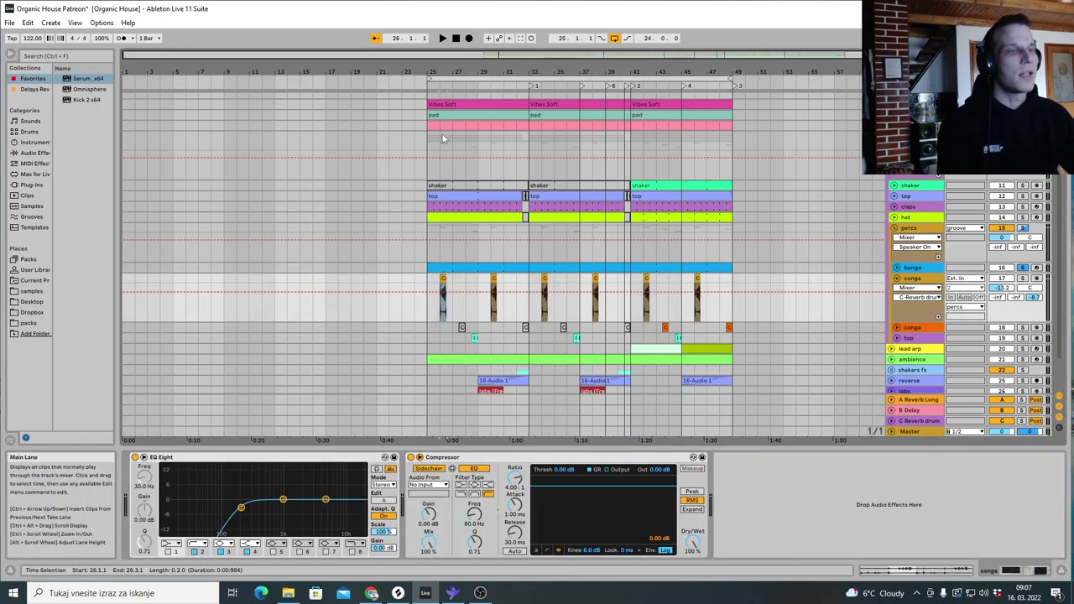
pyautogui.moveTo(469, 87); pyautogui.dragTo(467, 119)
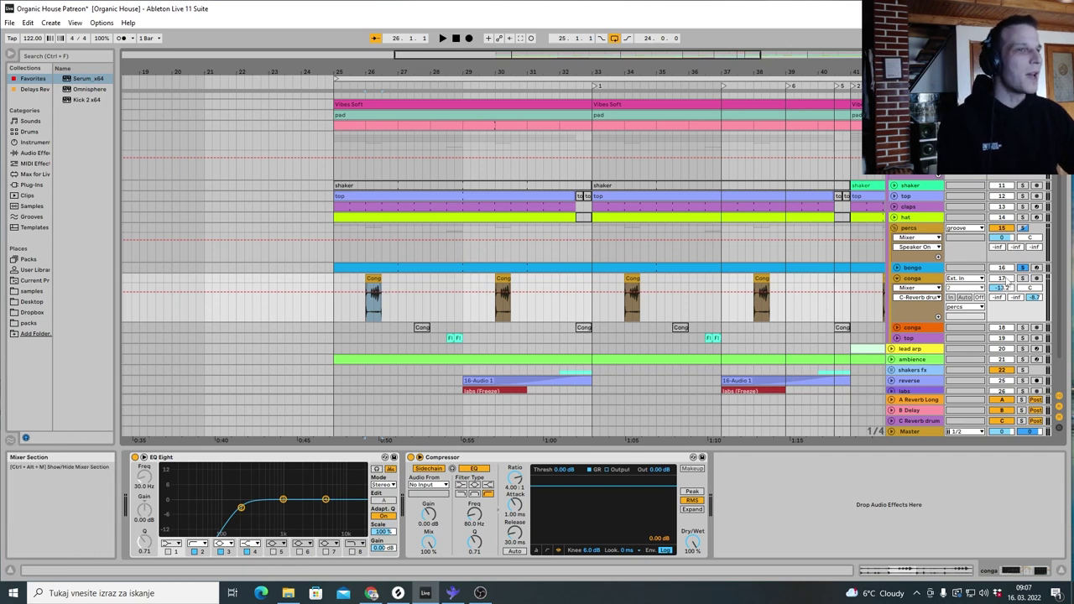
pyautogui.click(442, 287)
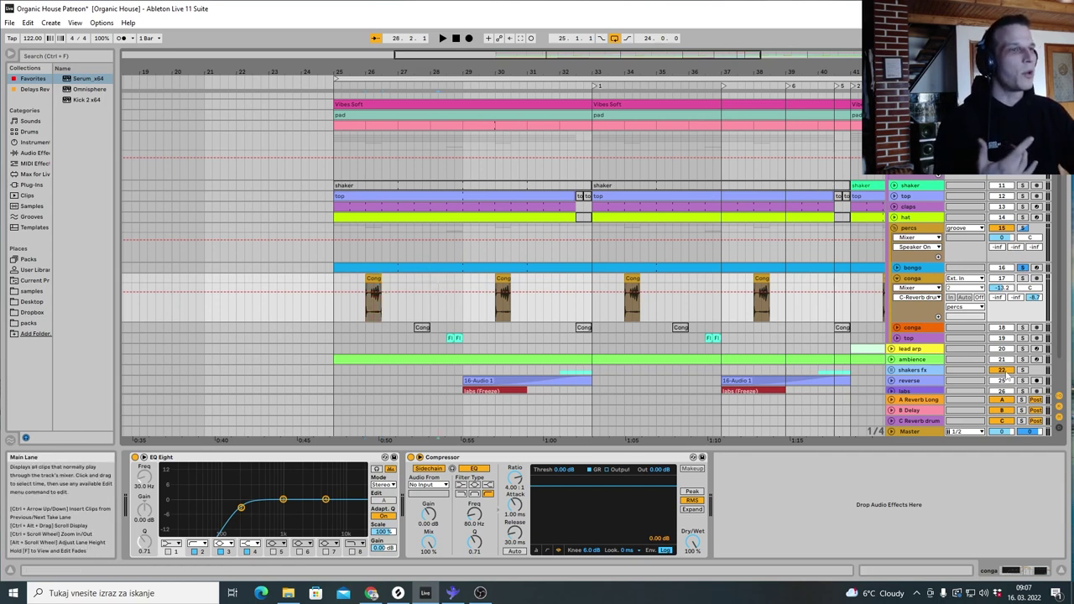
pyautogui.click(897, 339)
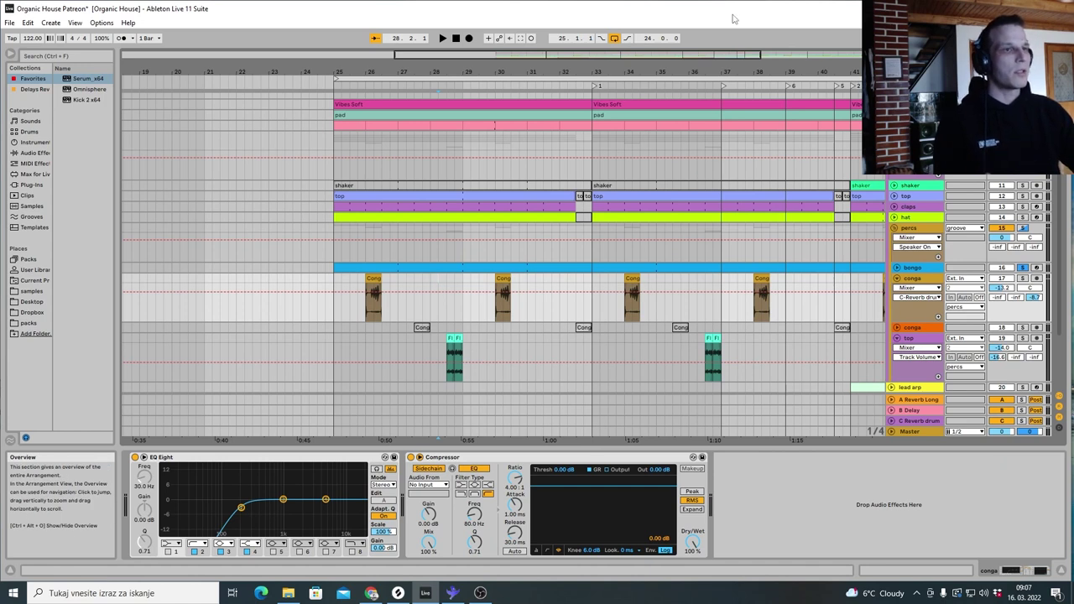
# Solo and briefly play clips on the percs group's first conga, top and second conga tracks one after another
pyautogui.click(374, 278)
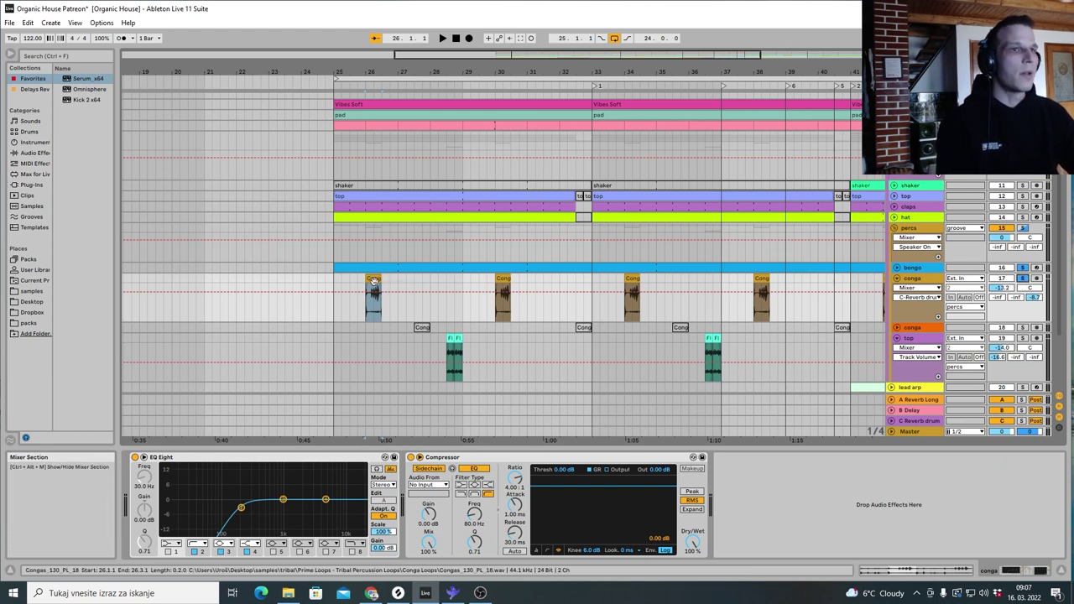
pyautogui.press('space')
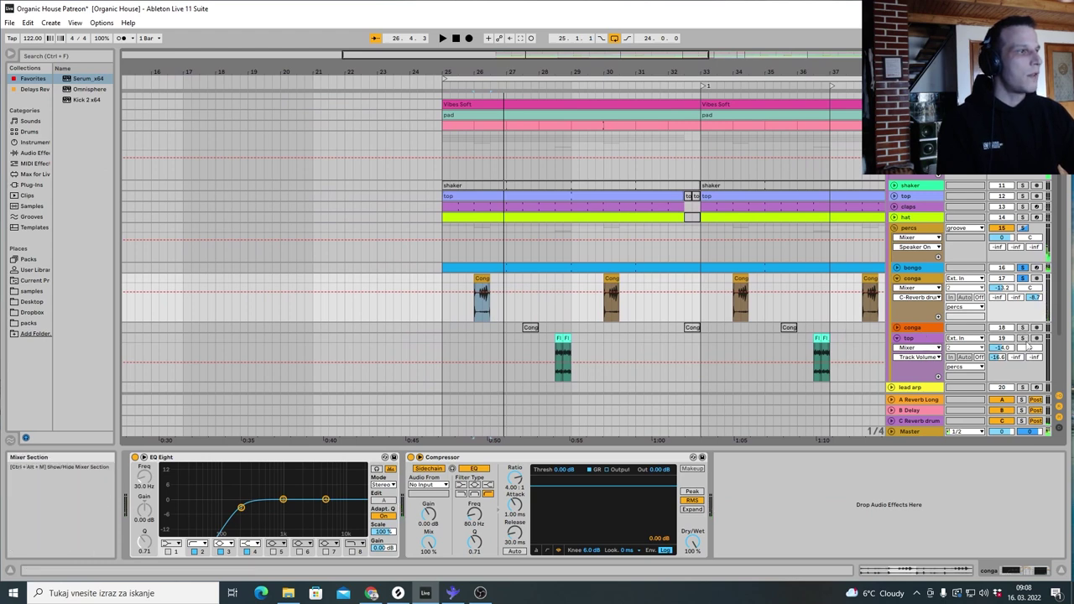
pyautogui.click(554, 337)
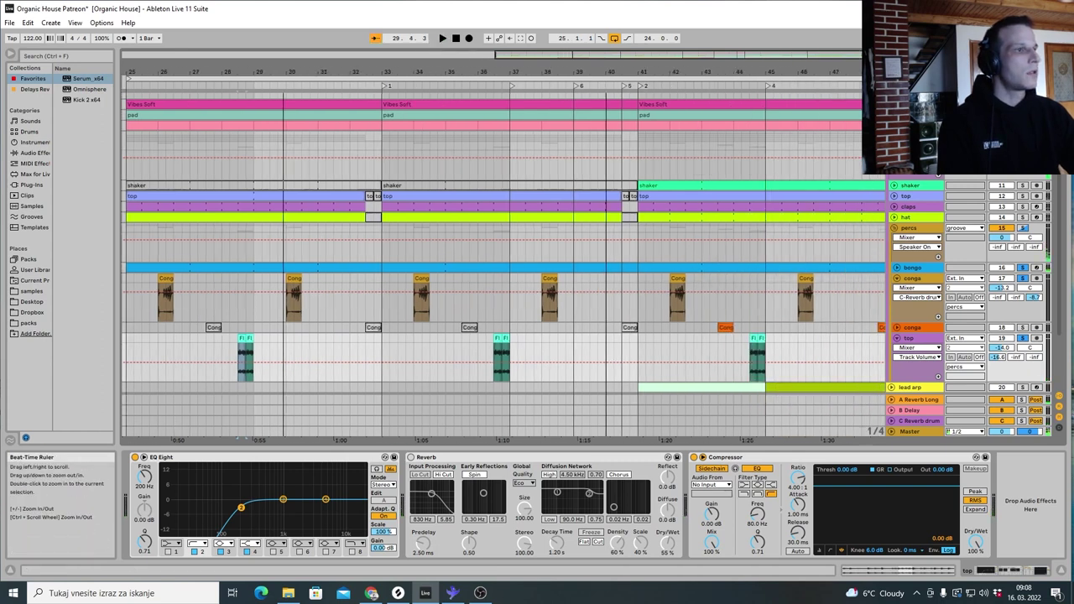
pyautogui.click(698, 330)
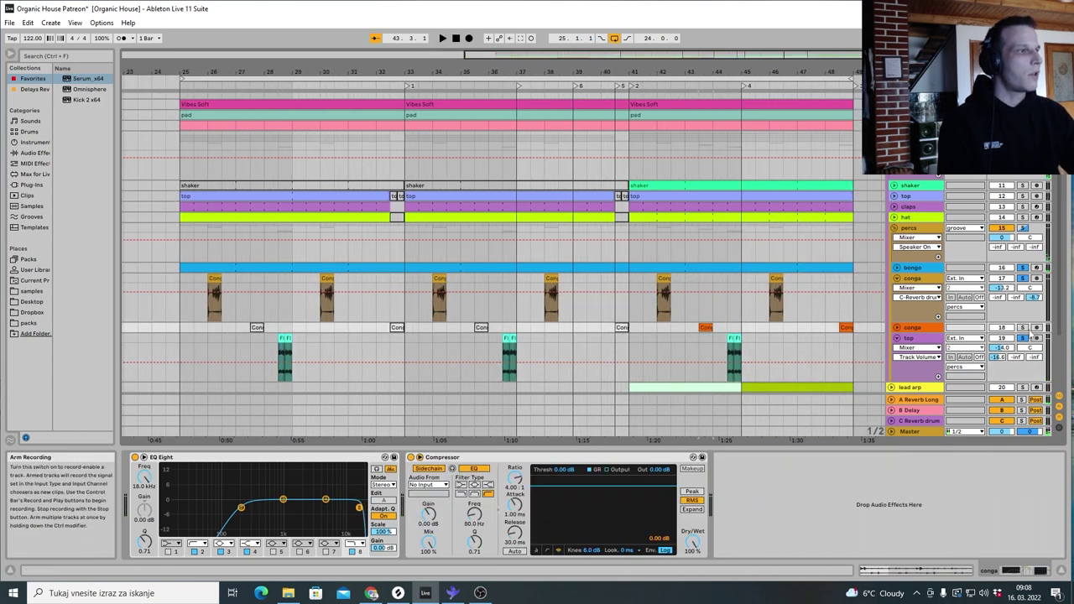
pyautogui.press('space')
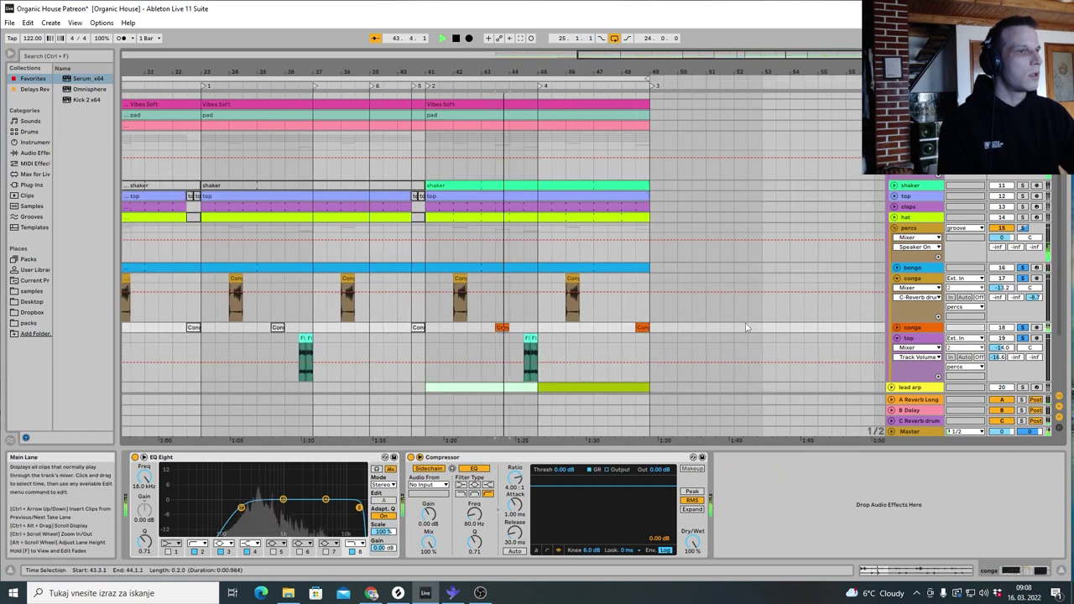
pyautogui.press('space')
pyautogui.moveTo(409, 58); pyautogui.dragTo(505, 56)
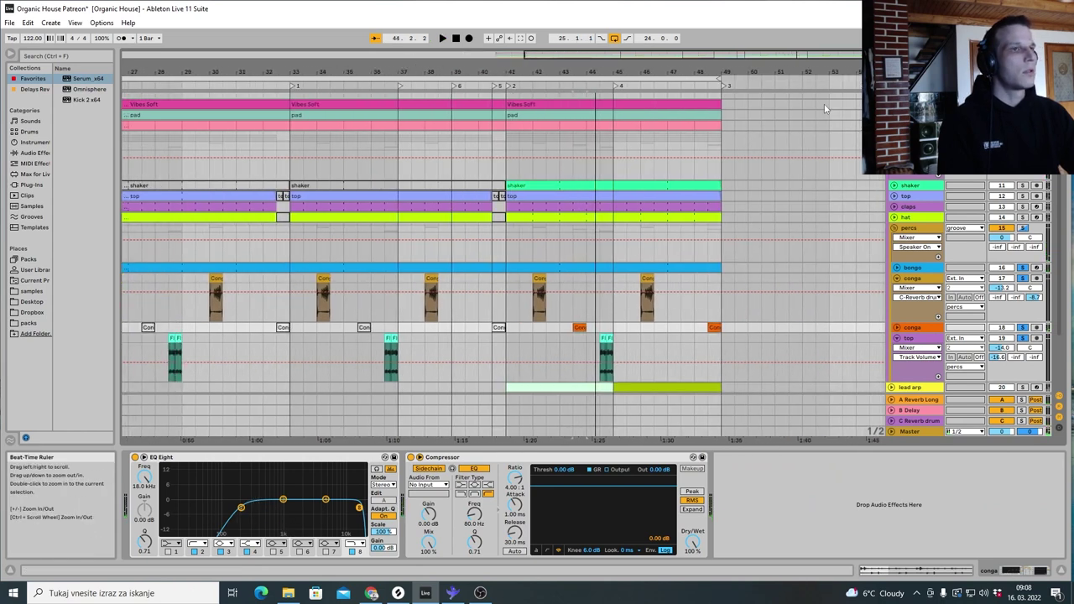
# Solo the groove group and play it together with its percussion from about bar 40, examining the percs group's devices and clips
pyautogui.scroll(-1, 504, 286)
pyautogui.scroll(3, 503, 285)
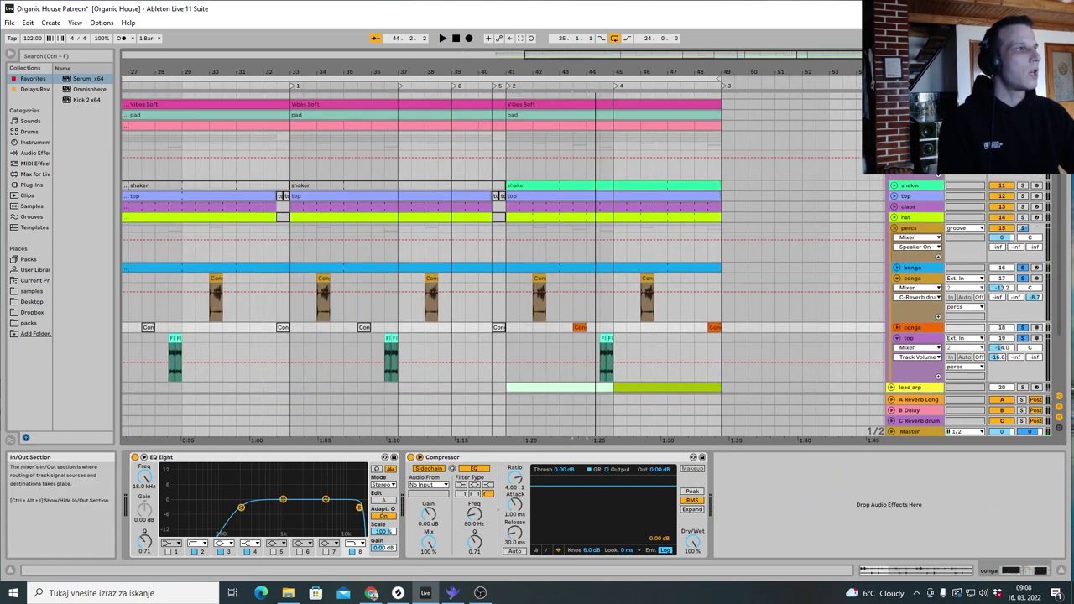
pyautogui.scroll(1, 1001, 277)
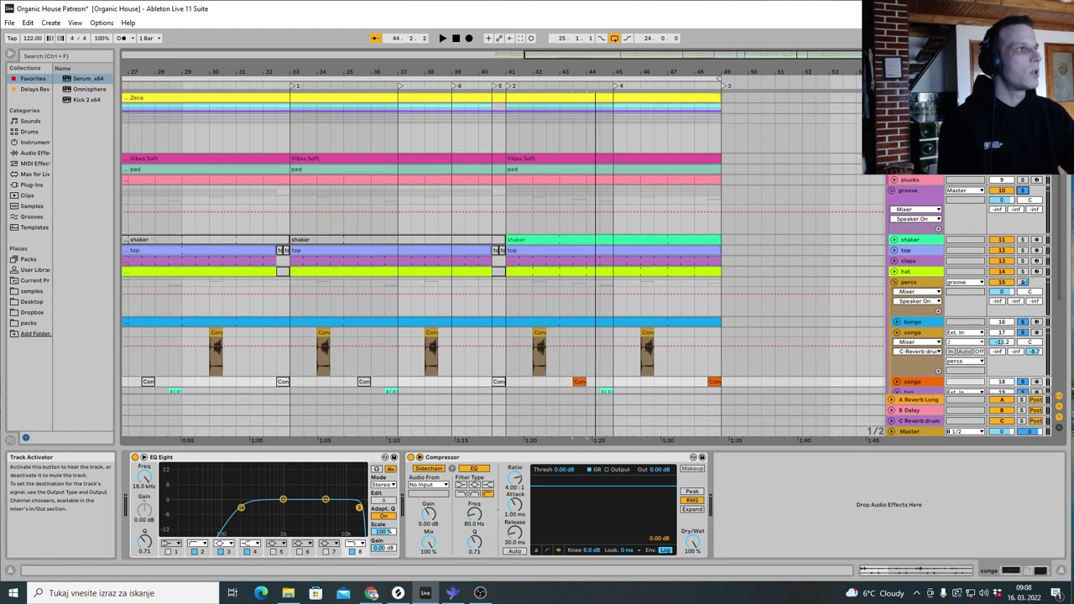
pyautogui.click(496, 86)
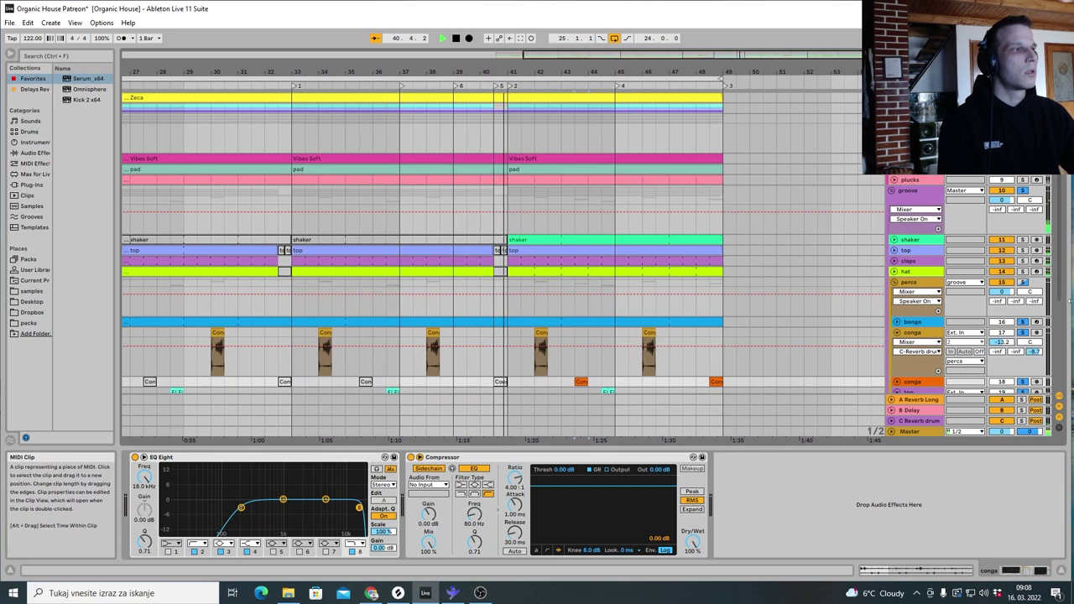
pyautogui.click(895, 282)
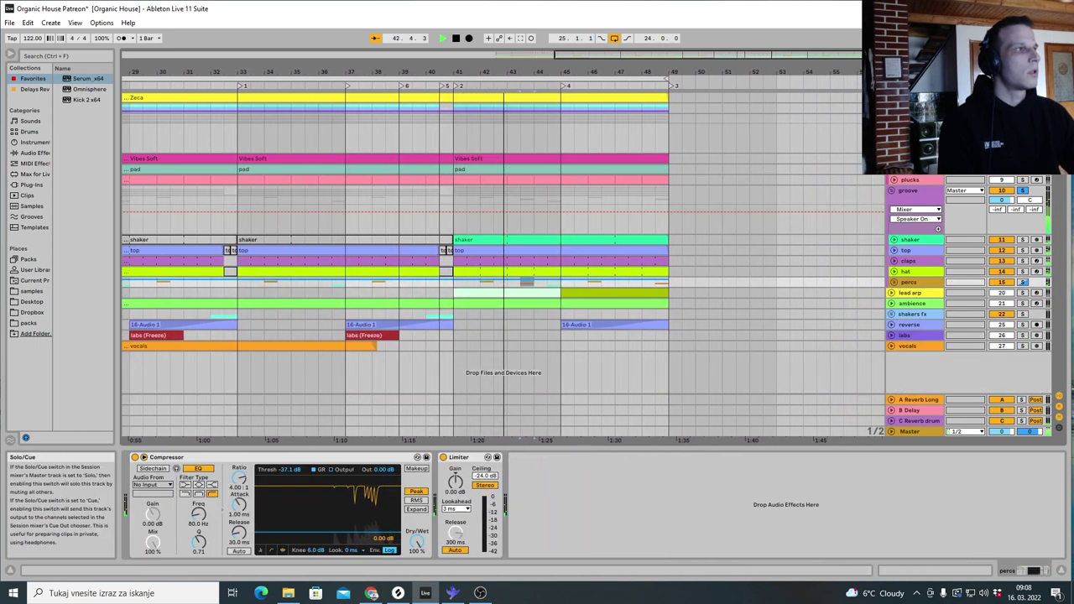
pyautogui.click(893, 282)
pyautogui.scroll(-2, 478, 347)
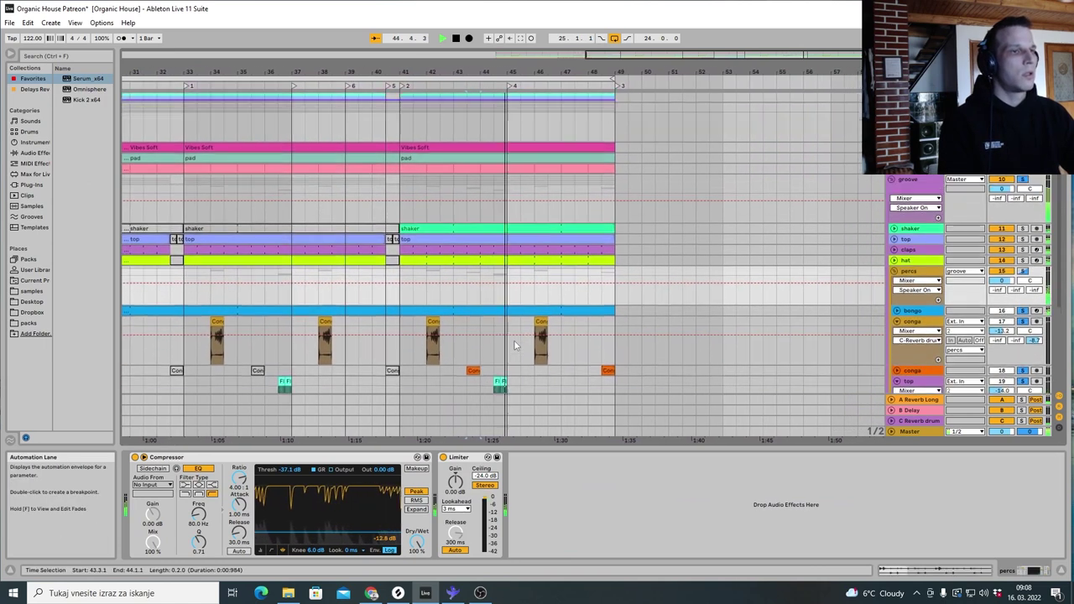
pyautogui.scroll(-2, 716, 331)
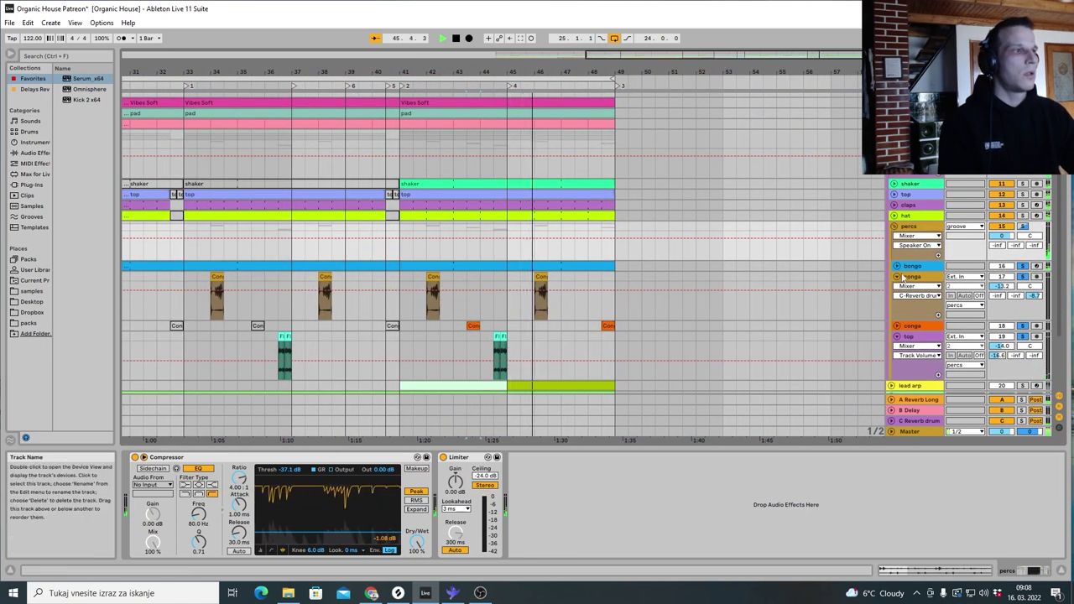
# Fold the percs group's first conga and top tracks, stop playback and turn off the percussion solos
pyautogui.click(897, 277)
pyautogui.click(897, 298)
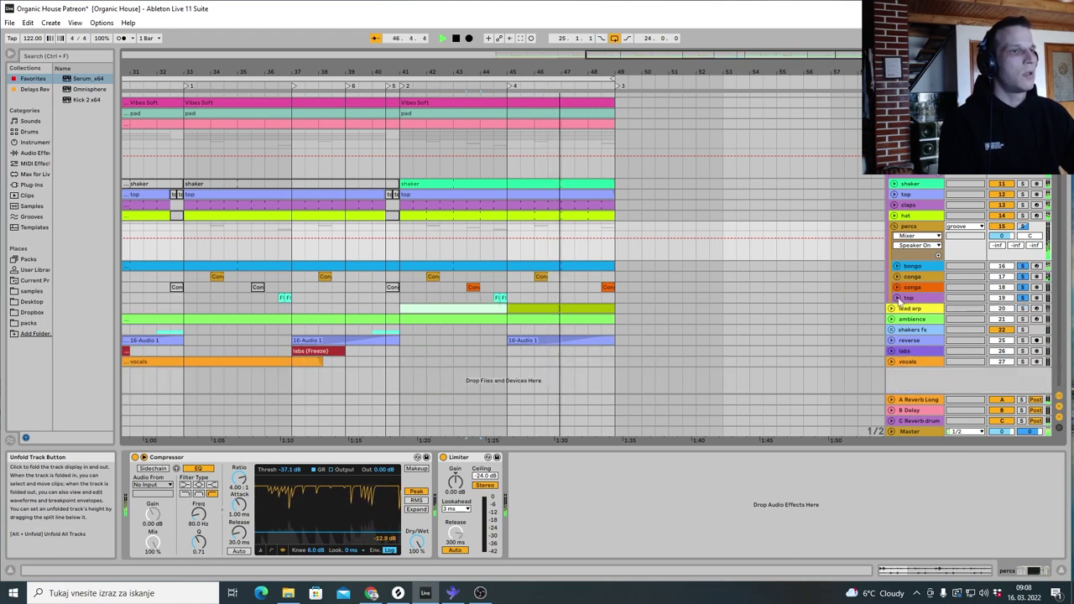
pyautogui.moveTo(570, 71); pyautogui.dragTo(697, 47)
pyautogui.press('space')
pyautogui.click(1023, 298)
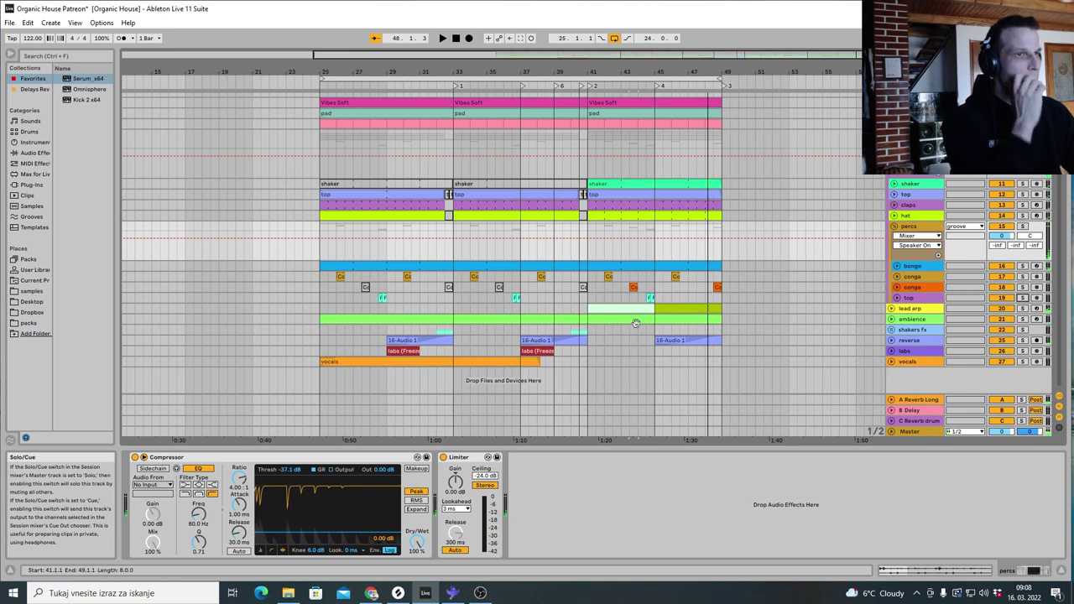
# Solo the ambience track, examine its clip's MIDI note and its device chain, and play a short passage from bar 25
pyautogui.click(412, 319)
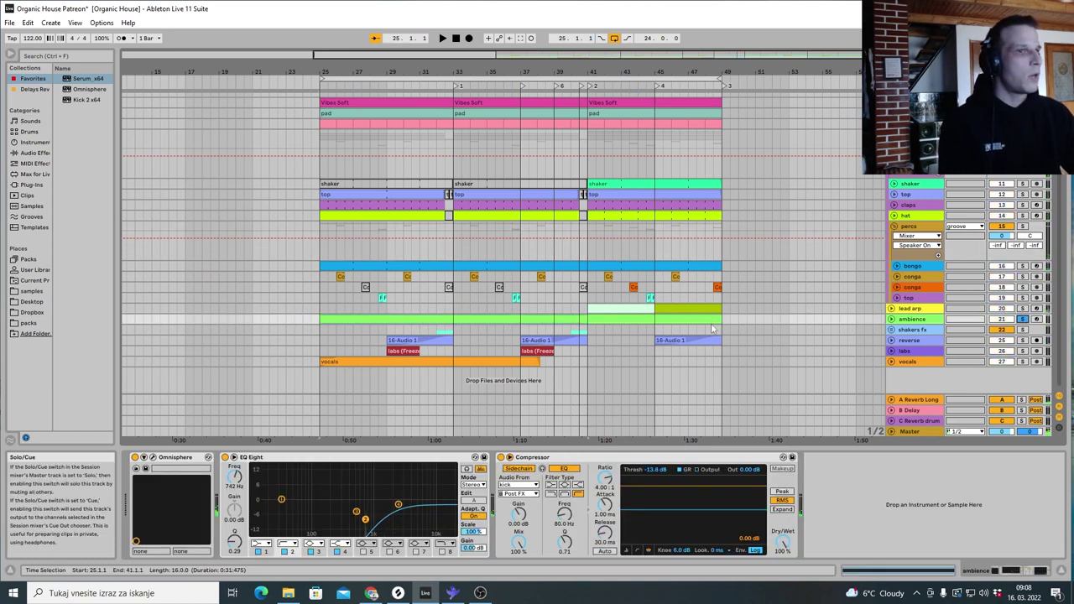
pyautogui.doubleClick(441, 320)
pyautogui.click(481, 316)
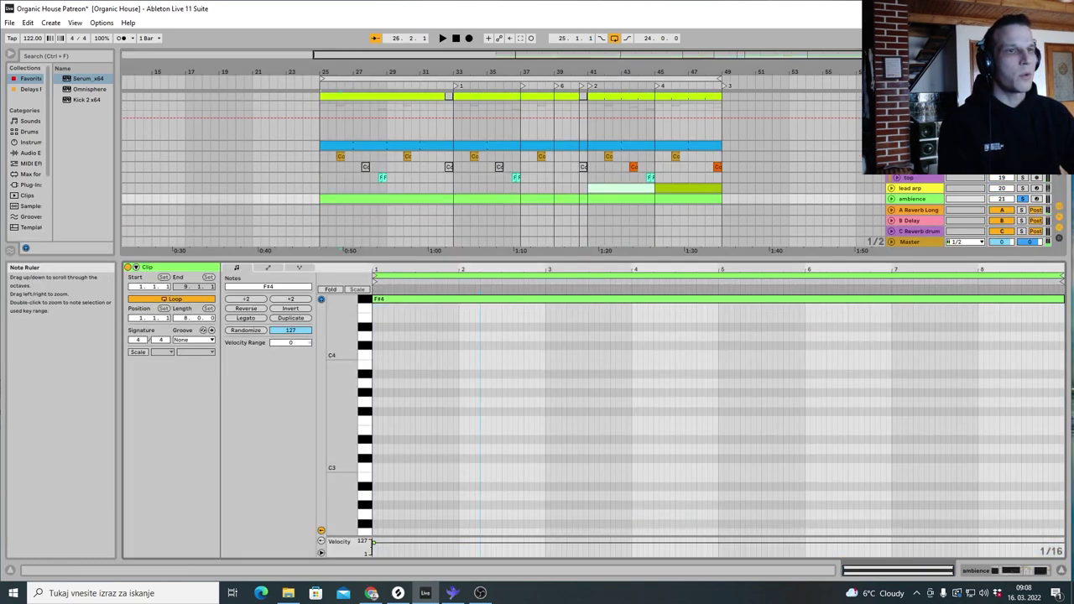
pyautogui.hotkey('shift', 'Tab')
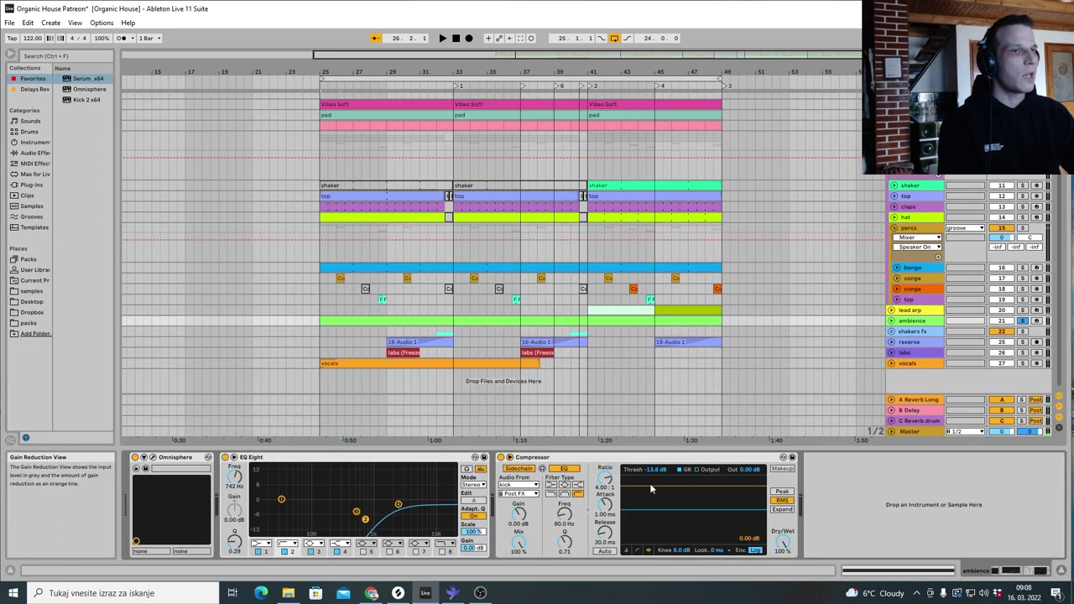
pyautogui.press('space')
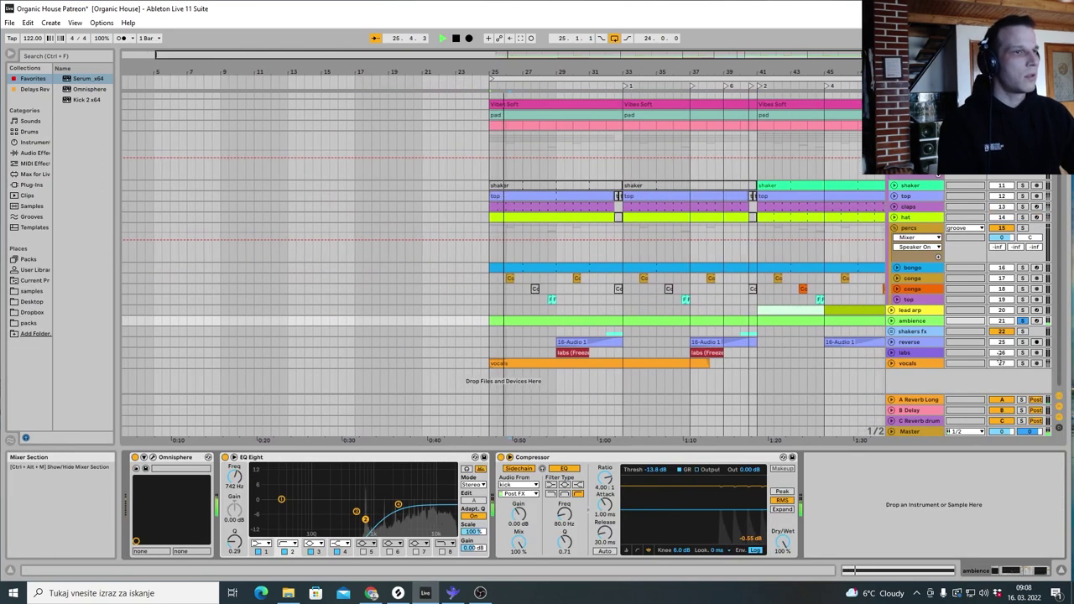
pyautogui.press('space')
# Unfold and solo the reverse track, and play the end of its first clip before bar 33
pyautogui.click(895, 342)
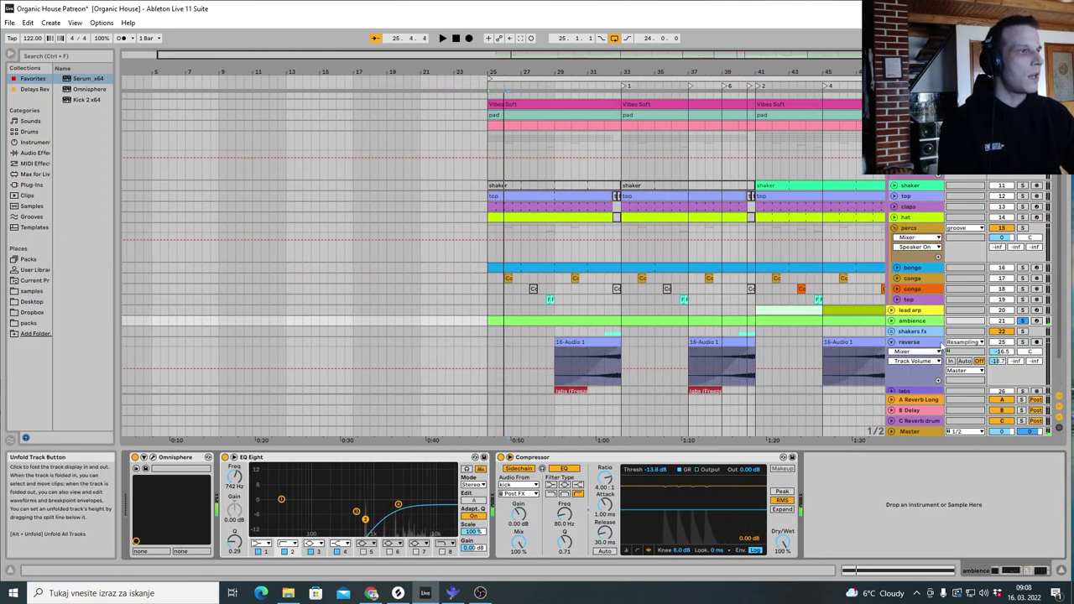
pyautogui.moveTo(648, 72); pyautogui.dragTo(542, 71)
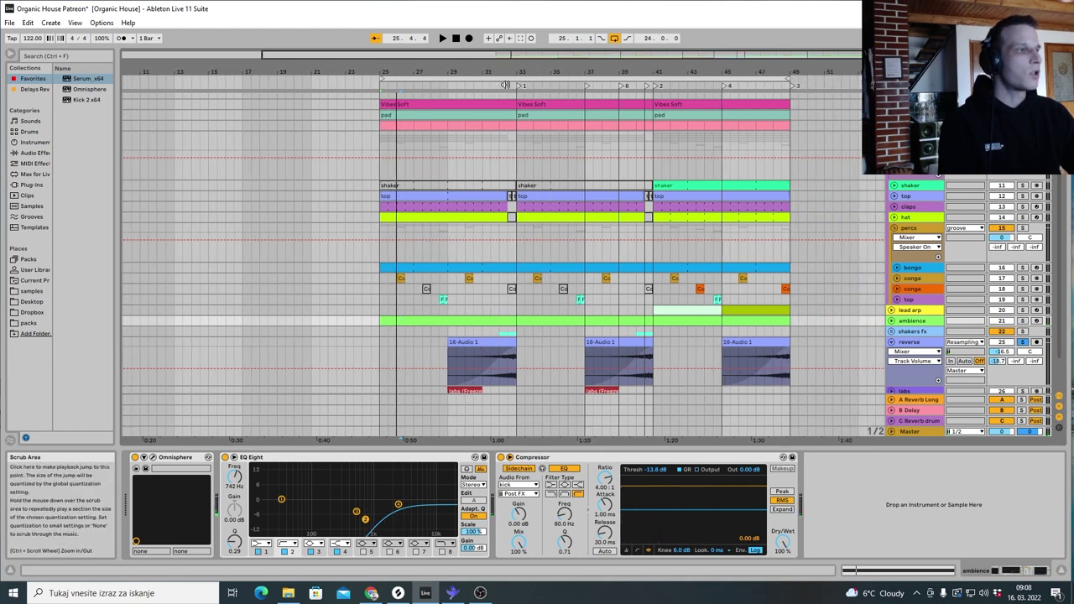
pyautogui.click(505, 342)
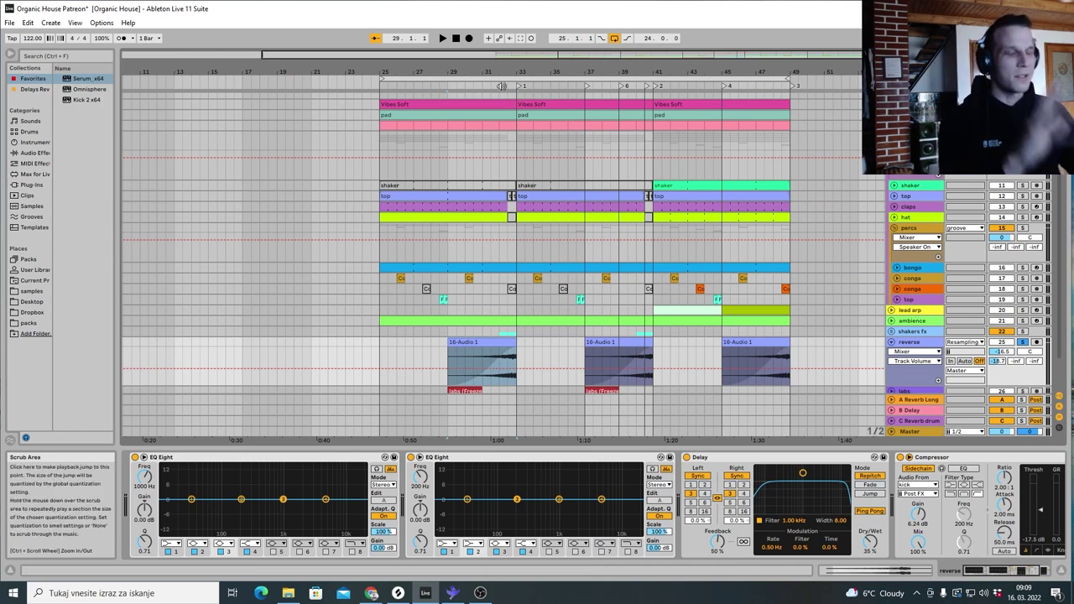
pyautogui.click(501, 86)
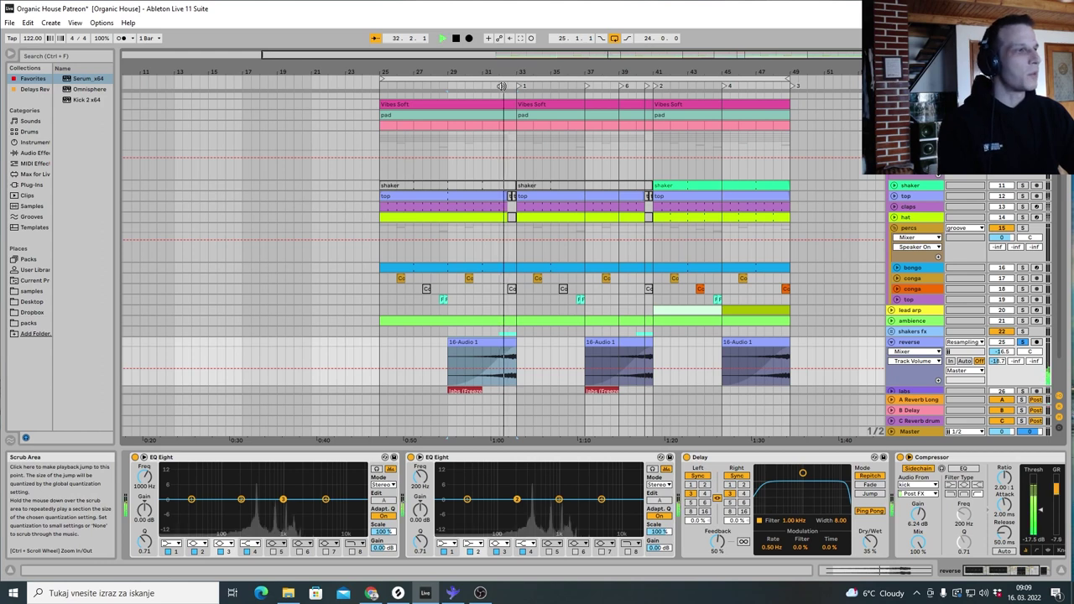
# Unfold the shakers fx group, briefly play its second shaker track soloed with the reverse sound, and fold the reverse track
pyautogui.click(891, 332)
pyautogui.scroll(-2, 902, 336)
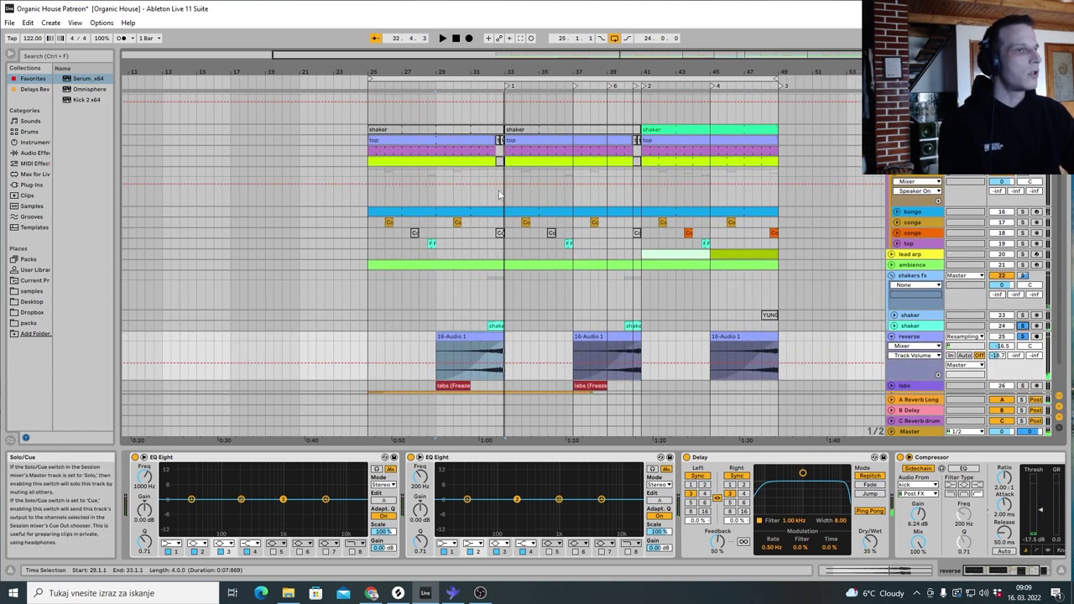
pyautogui.press('space')
pyautogui.click(893, 337)
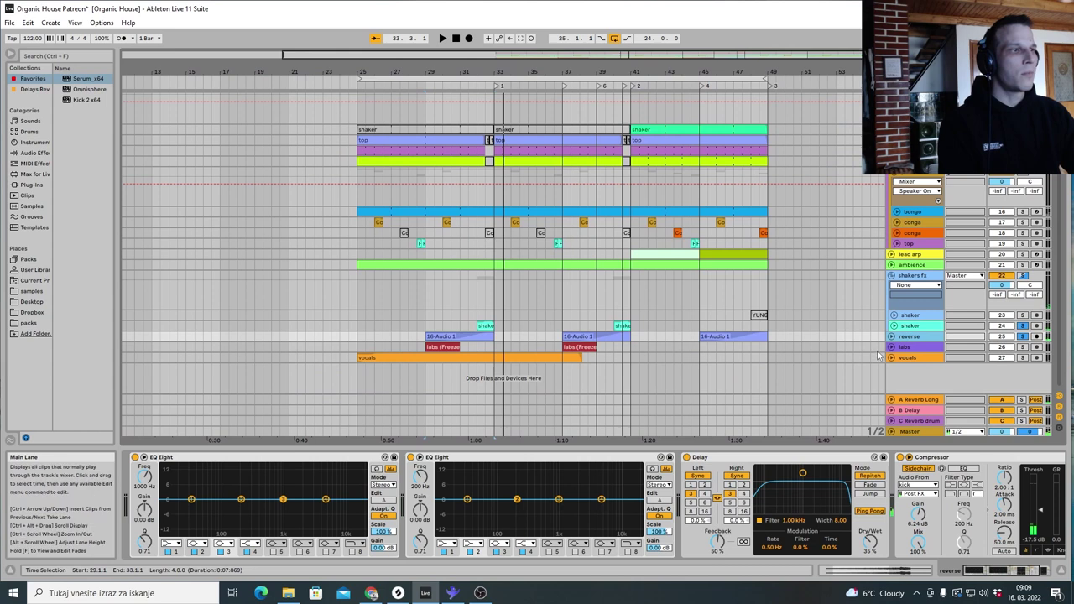
# Unfold and solo the labs track, play its first frozen clip, and examine its Delay and Auto Pan devices
pyautogui.click(891, 348)
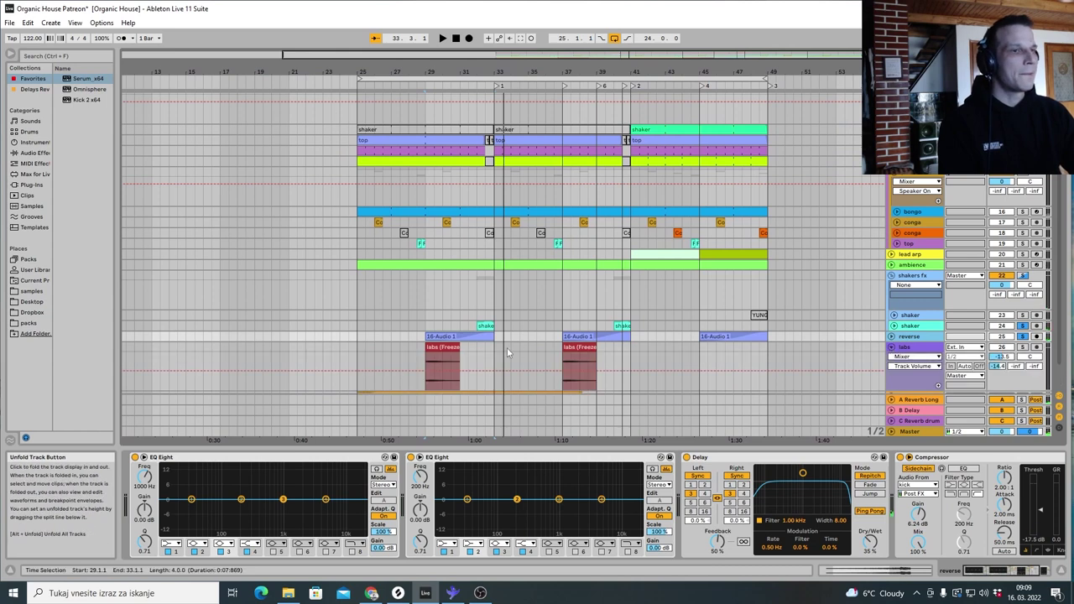
pyautogui.click(444, 347)
pyautogui.scroll(-1, 893, 344)
pyautogui.click(1023, 325)
pyautogui.press('space')
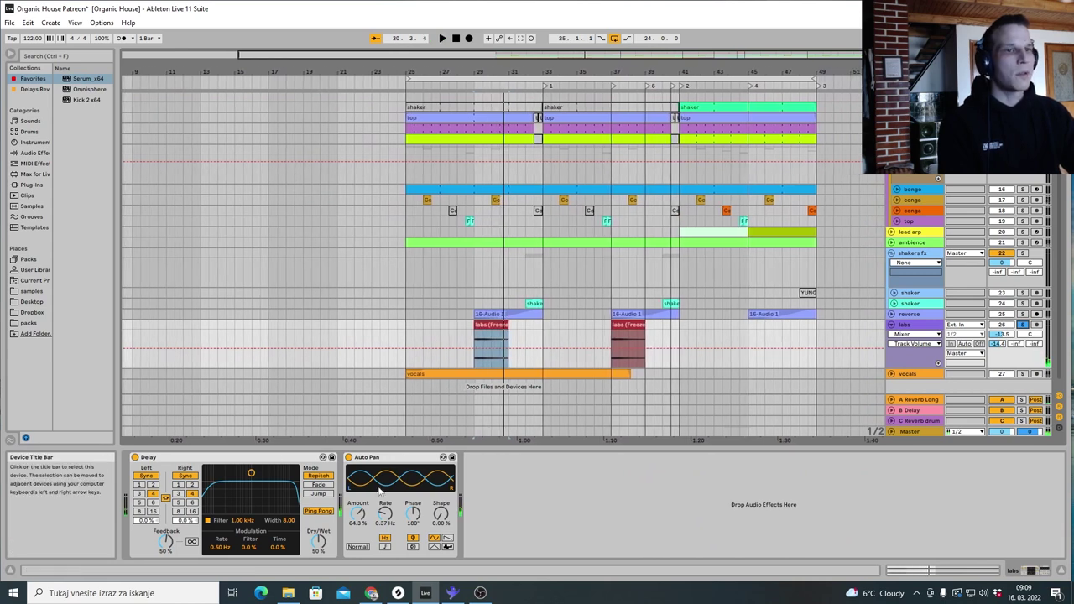
pyautogui.click(250, 461)
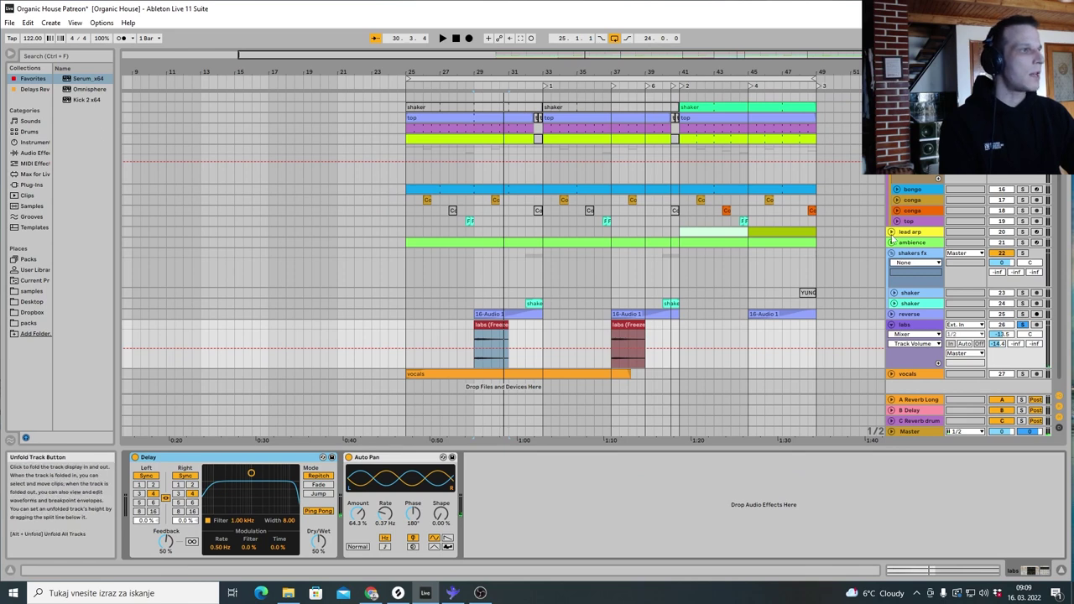
# Unfold and solo the lead arp track, select both of its clips from bar 41, and show their MIDI notes together
pyautogui.click(891, 232)
pyautogui.click(760, 245)
pyautogui.click(1023, 232)
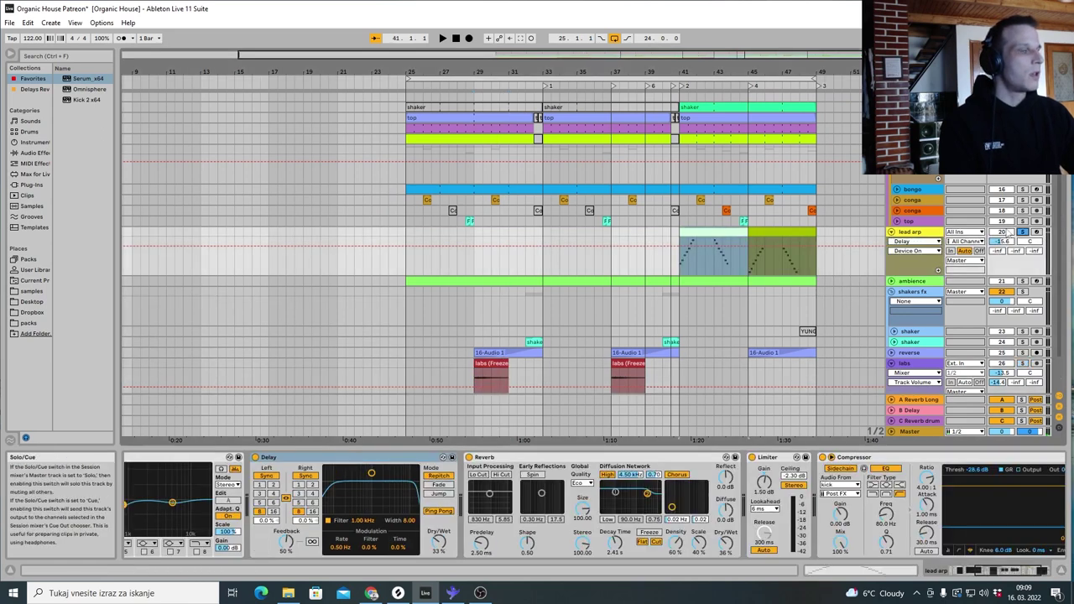
pyautogui.moveTo(713, 72); pyautogui.dragTo(558, 86)
pyautogui.moveTo(629, 82); pyautogui.dragTo(667, 73)
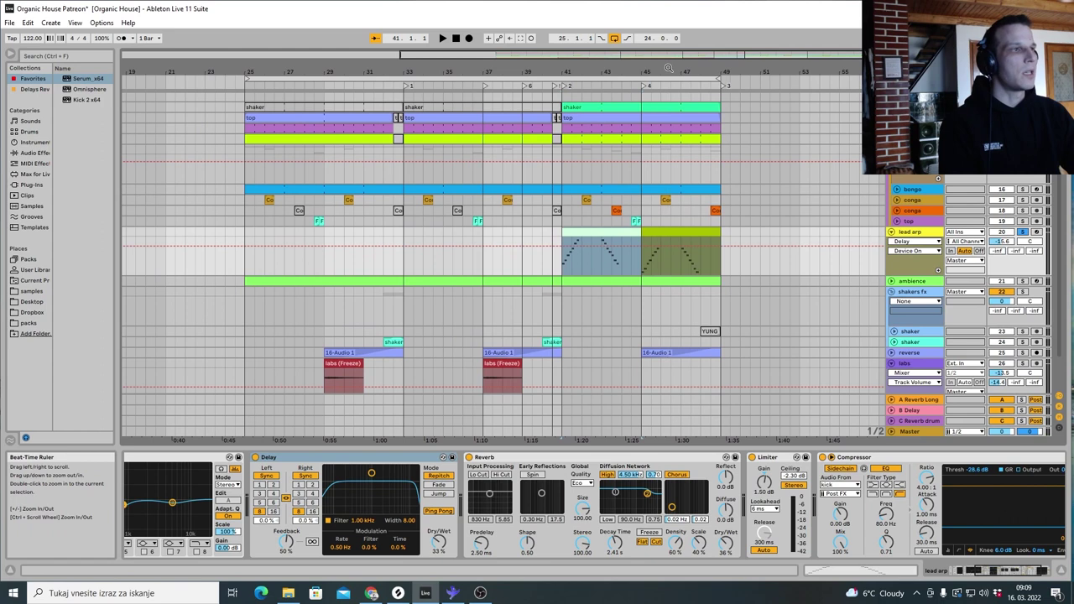
pyautogui.keyDown('shift'); pyautogui.click(688, 233); pyautogui.keyUp('shift')
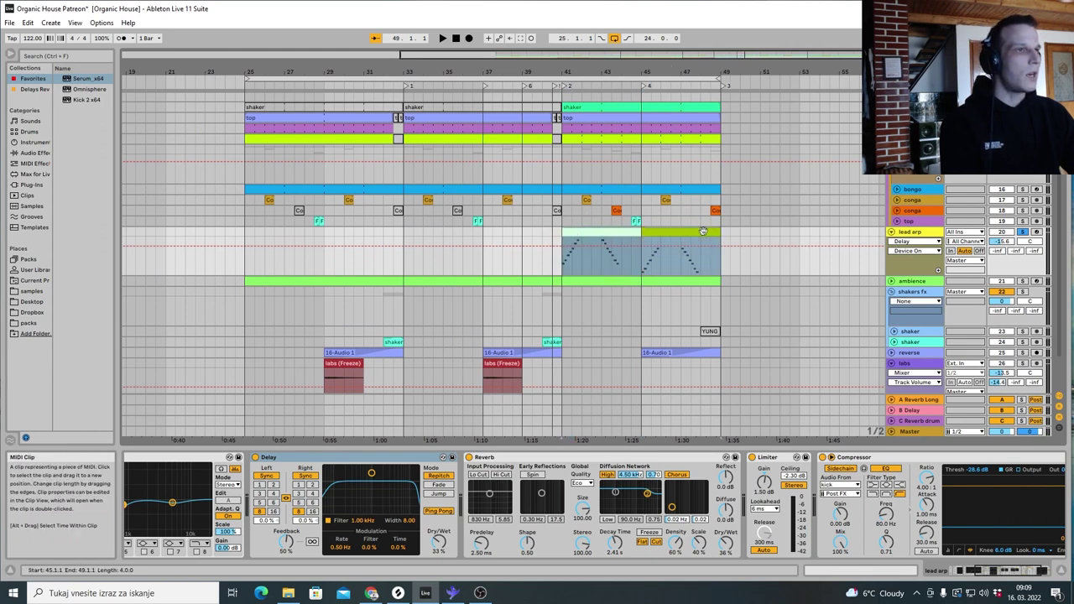
pyautogui.click(821, 570)
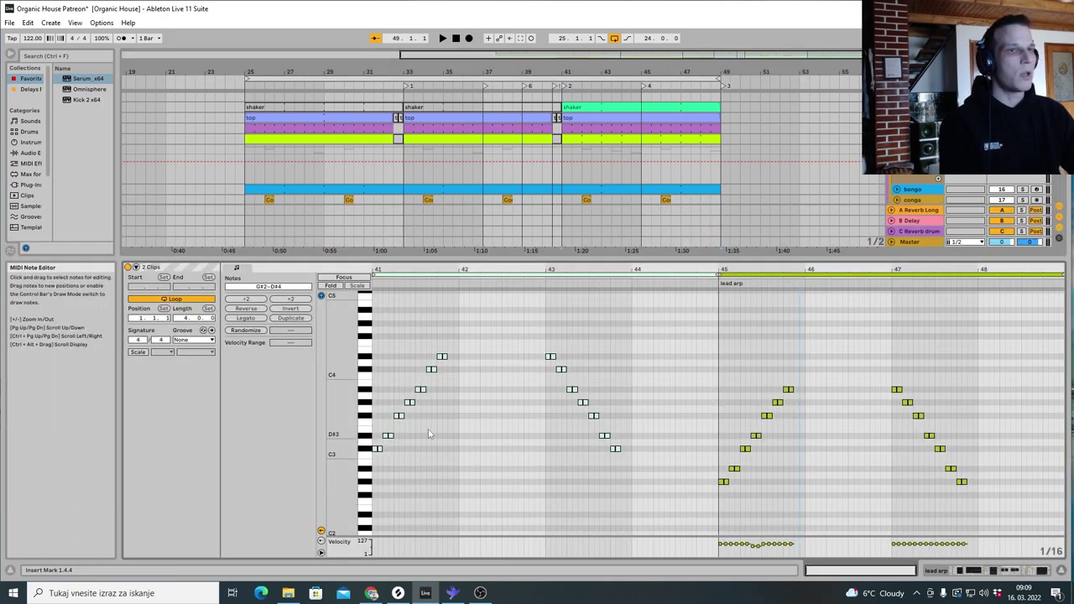
# Play both lead arp patterns from bar 41 while following their notes, and return to the track's device chain
pyautogui.press('space')
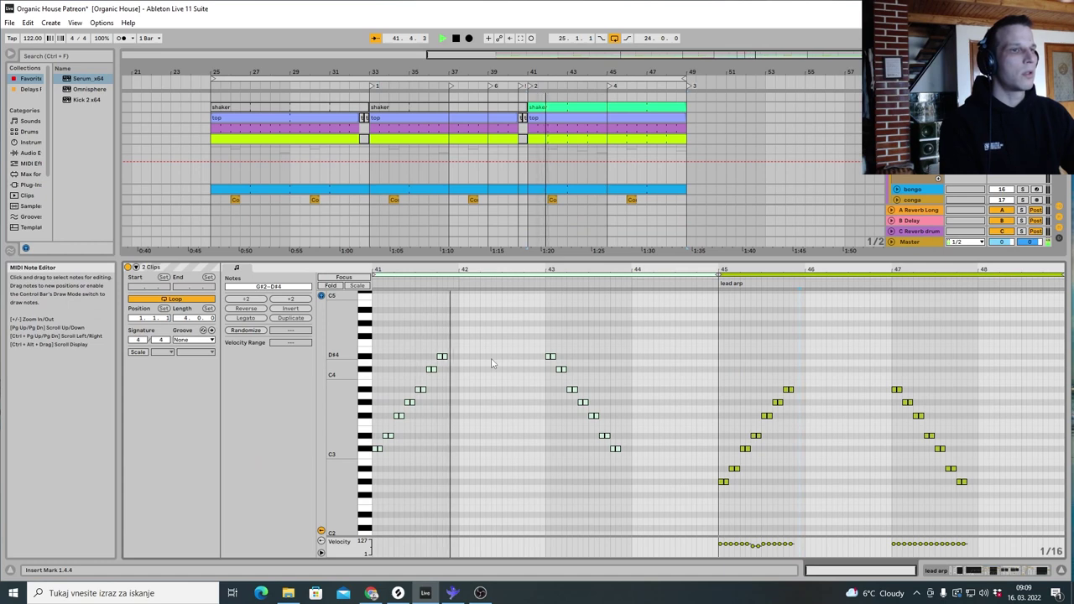
pyautogui.click(492, 363)
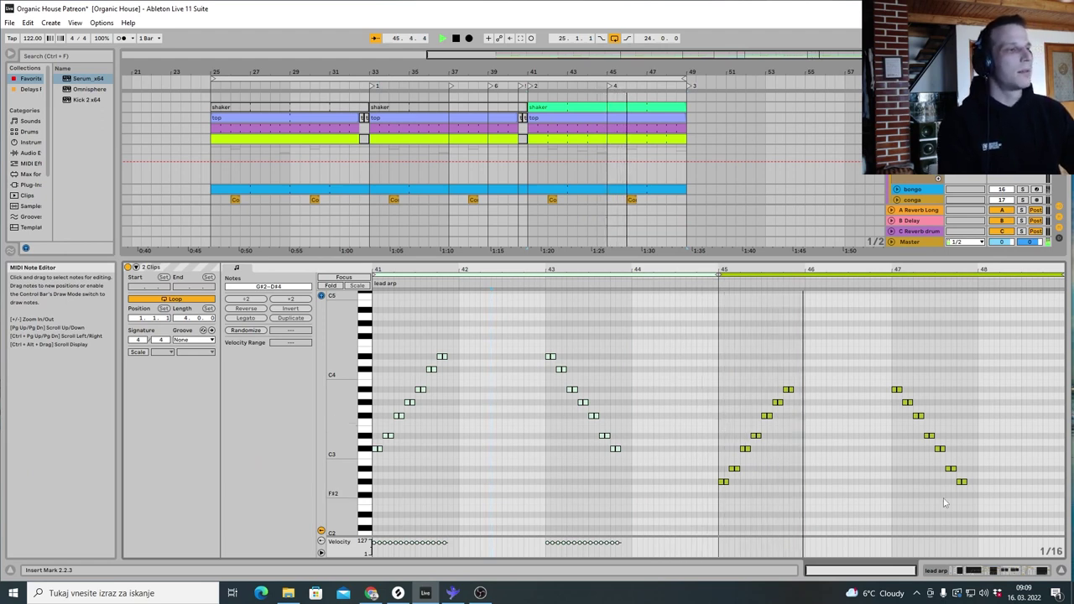
pyautogui.click(965, 571)
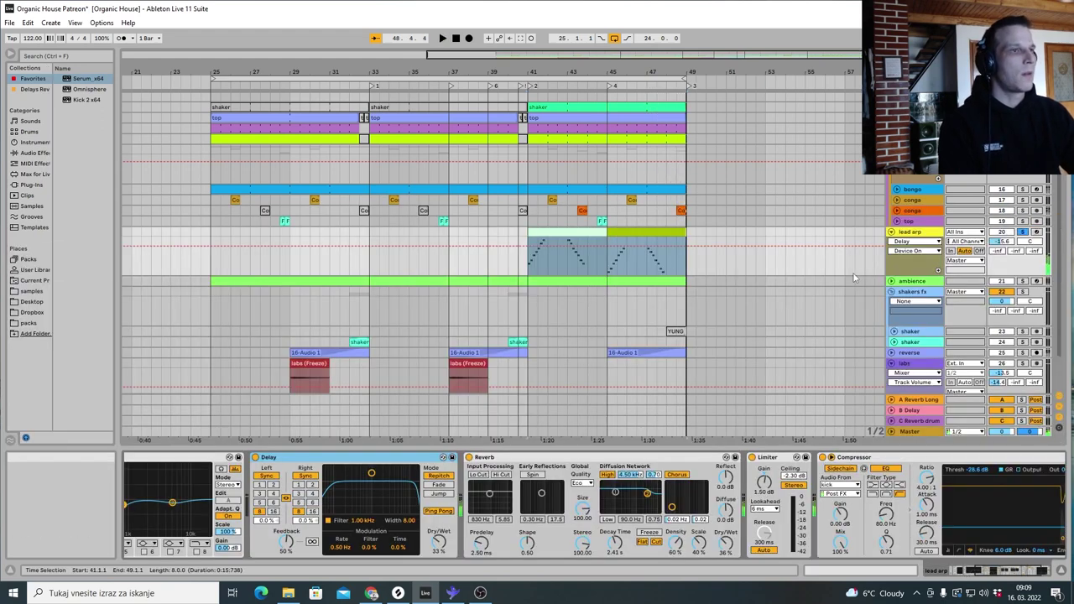
pyautogui.click(596, 229)
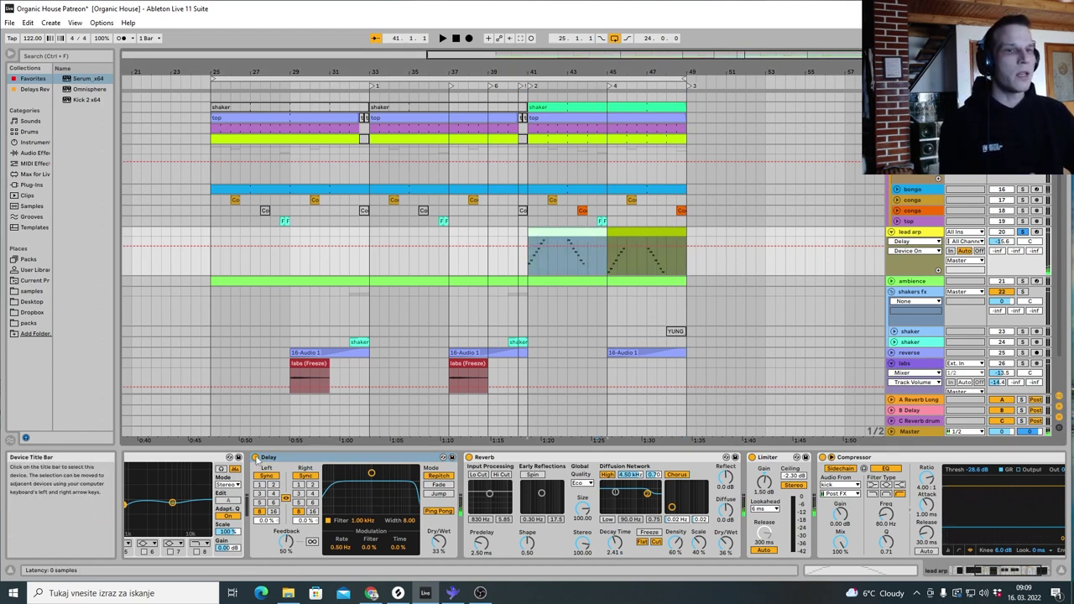
# Bypass the lead arp's Delay device and play its first clip from bar 41 without the delay
pyautogui.click(255, 458)
pyautogui.moveTo(1014, 571); pyautogui.dragTo(959, 571)
pyautogui.click(573, 234)
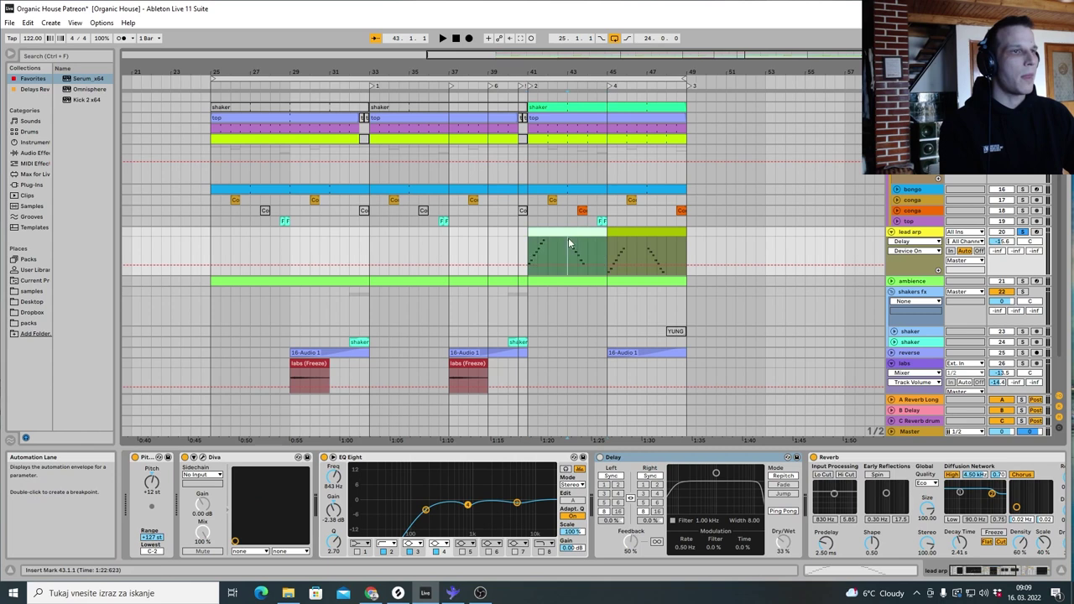
pyautogui.press('space')
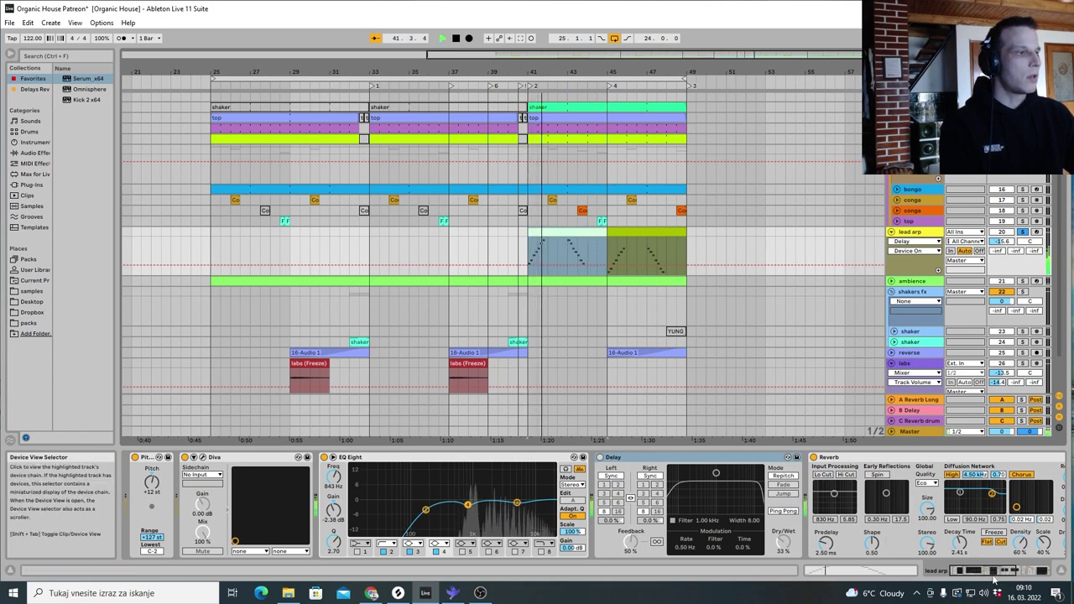
pyautogui.hscroll(5, 873, 568)
# Check the MIDI notes of the first lead arp clip against its dry playback, then return to the device chain
pyautogui.click(859, 572)
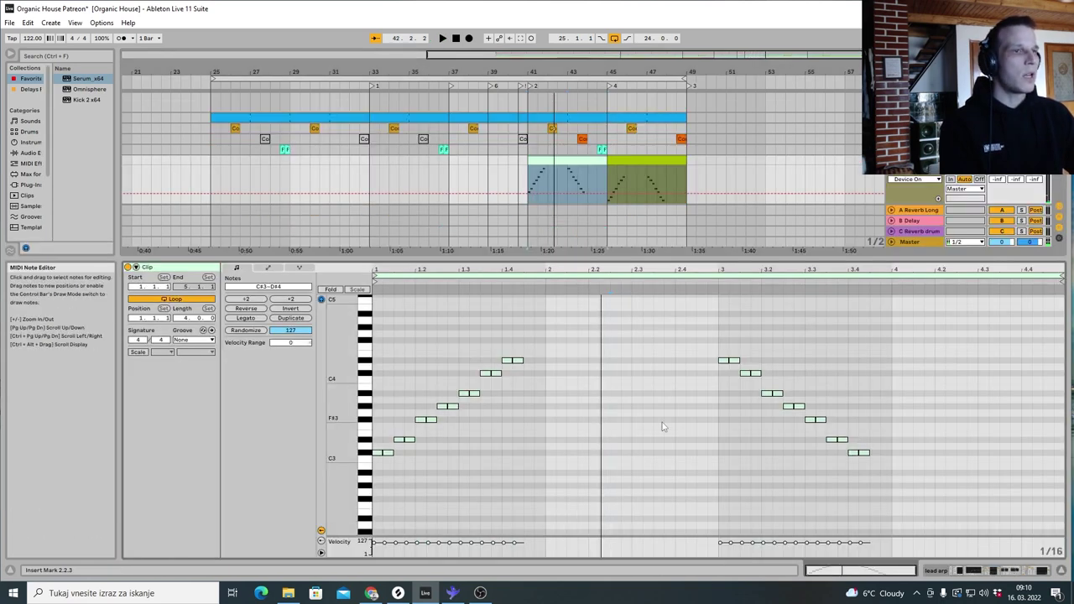
pyautogui.hotkey('shift', 'Tab')
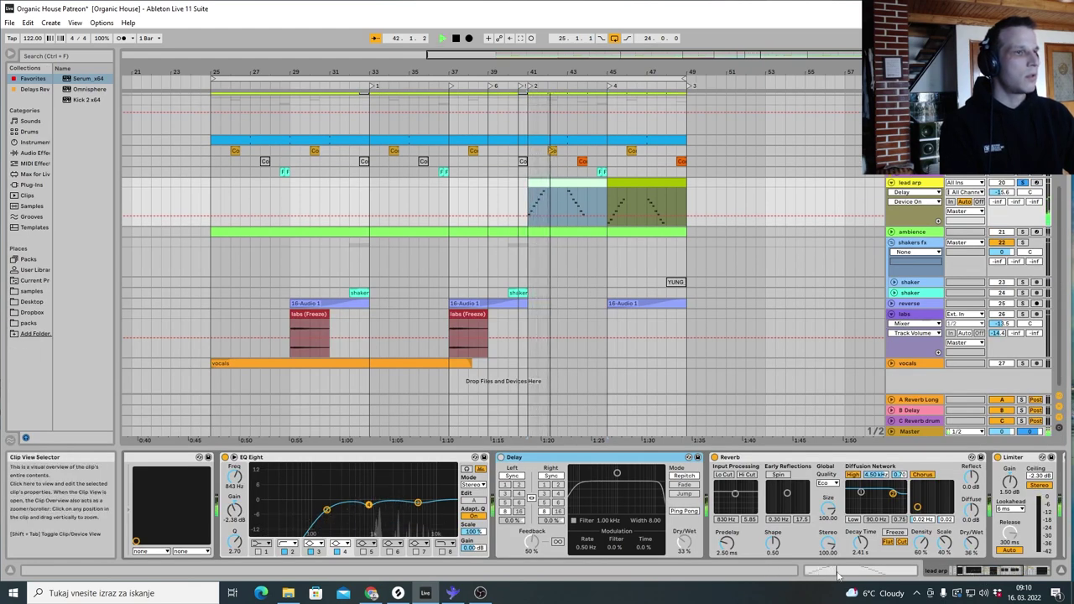
pyautogui.press('space')
pyautogui.hotkey('shift', 'Tab')
pyautogui.hotkey('shift', 'Tab')
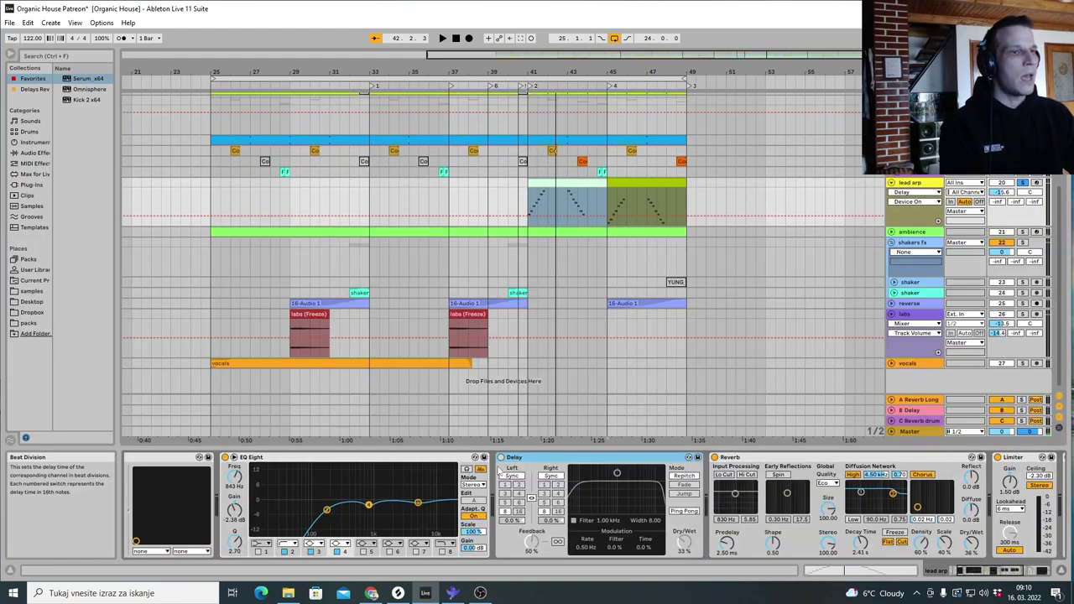
# Turn the lead arp's Delay back on and briefly compare its settings with the clip's MIDI notes
pyautogui.click(501, 457)
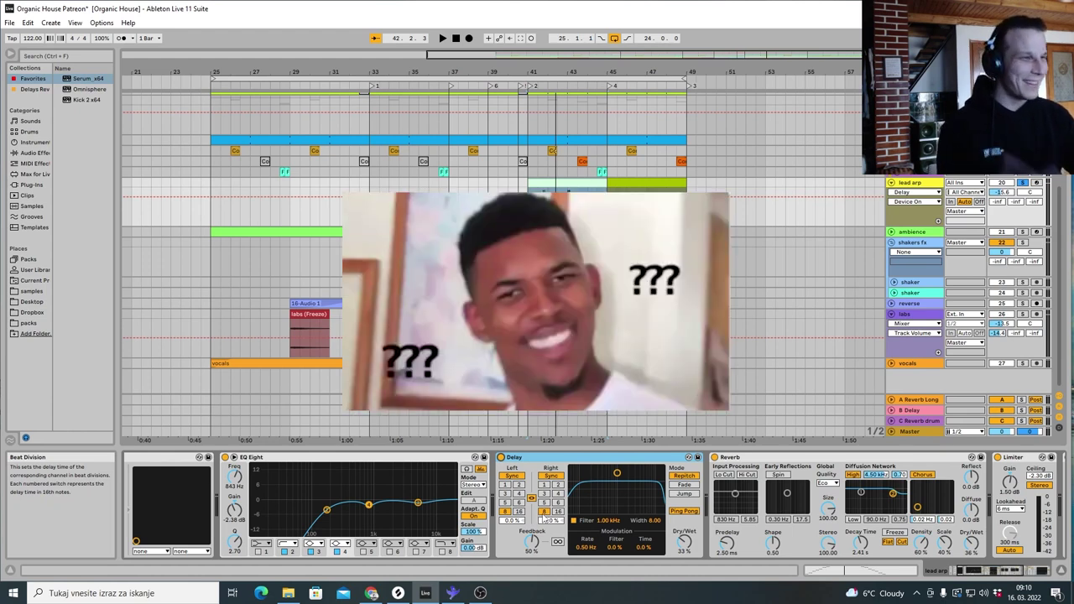
pyautogui.click(834, 573)
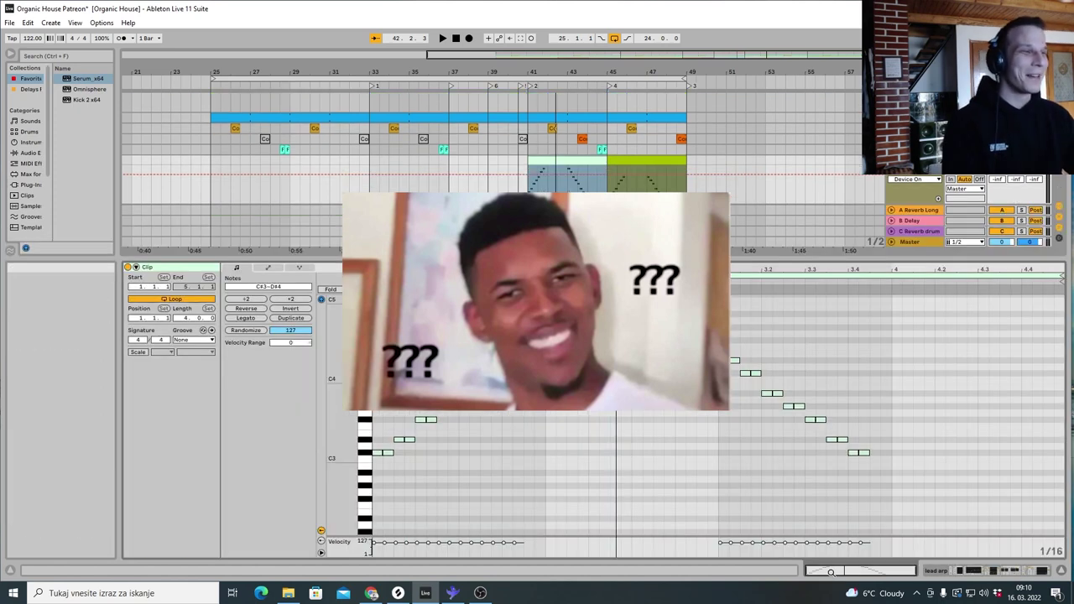
pyautogui.hotkey('shift', 'Tab')
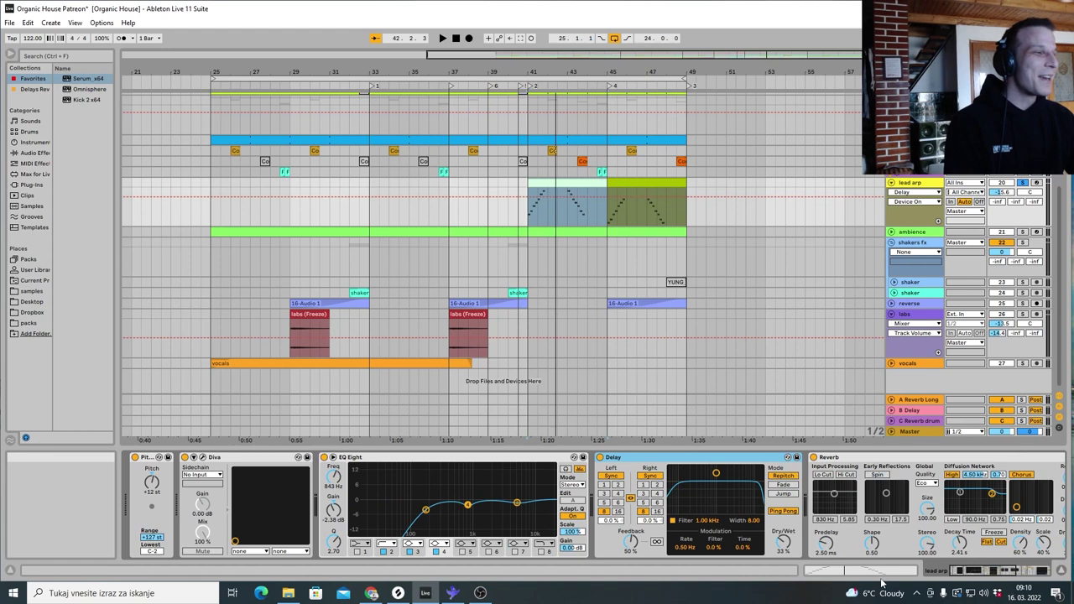
pyautogui.click(959, 571)
pyautogui.click(963, 568)
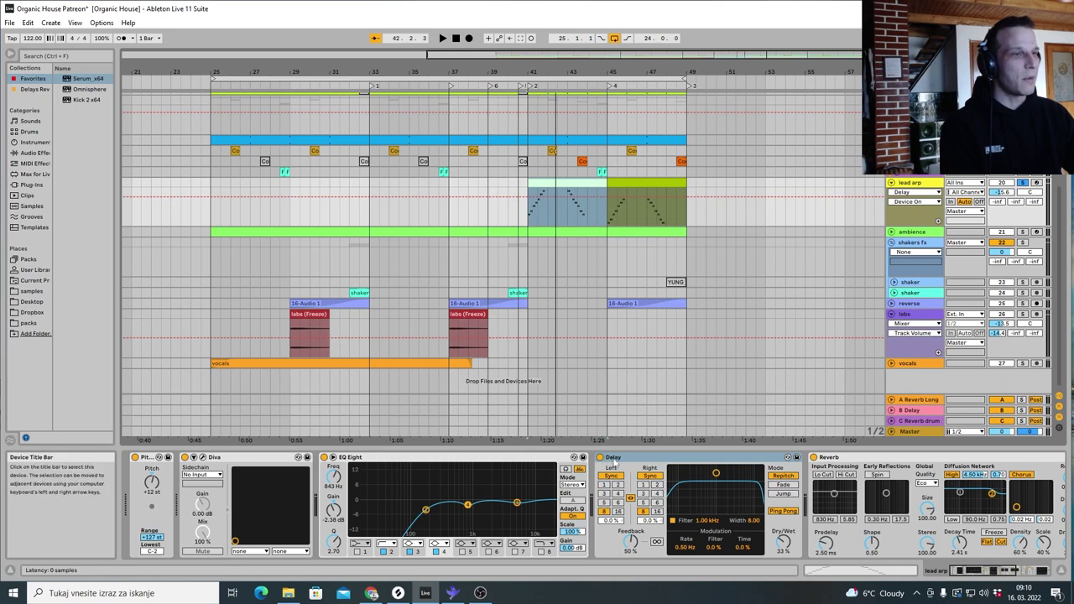
# Play the lead arp with its Delay on, then set the delay time to 3 sixteenths and replay the clip
pyautogui.press('space')
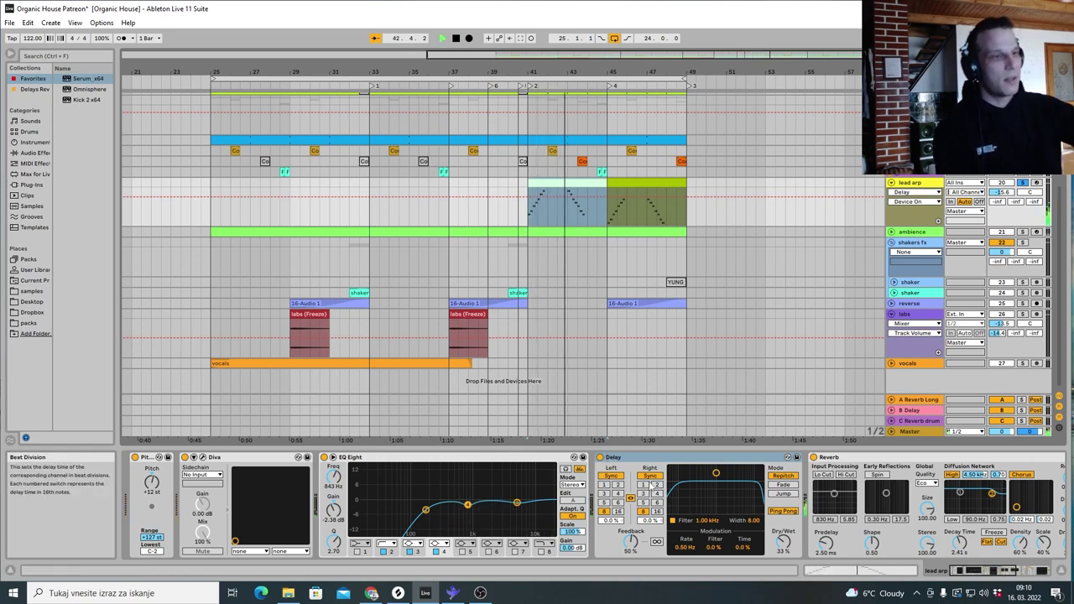
pyautogui.press('space')
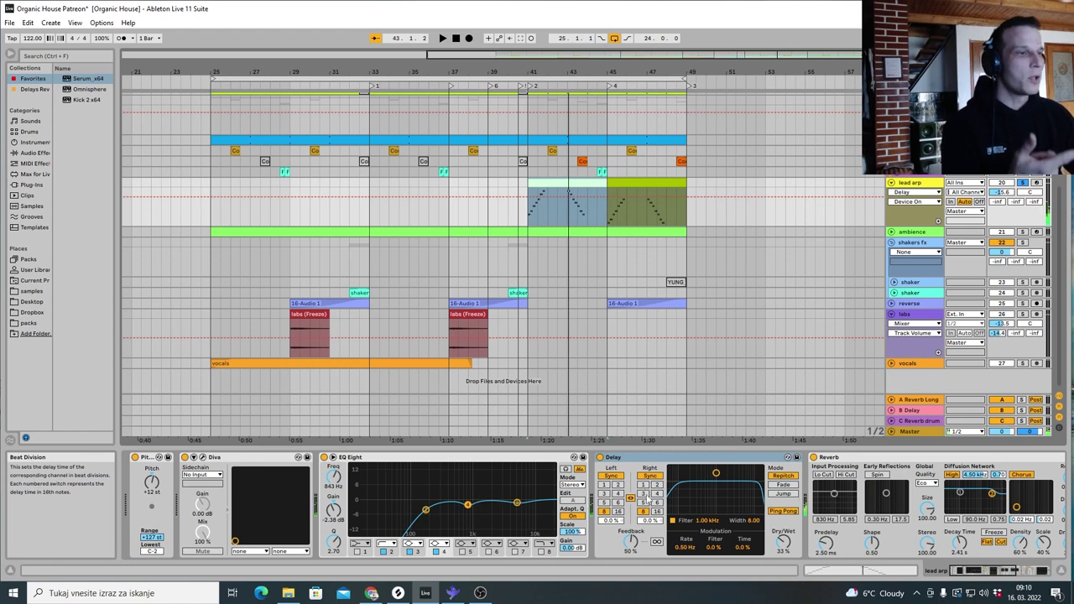
pyautogui.click(644, 495)
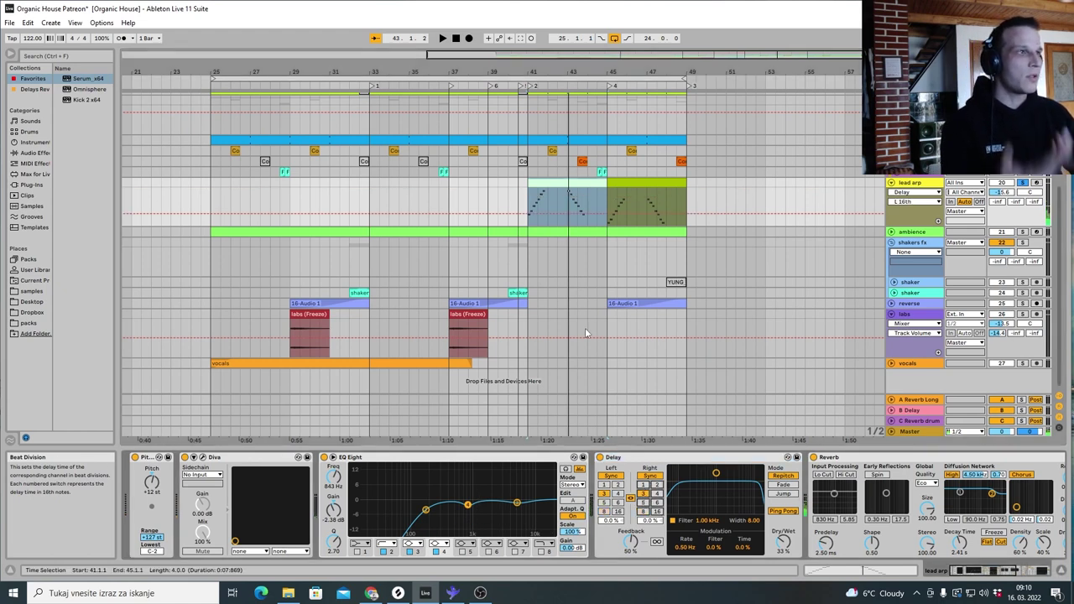
pyautogui.press('space')
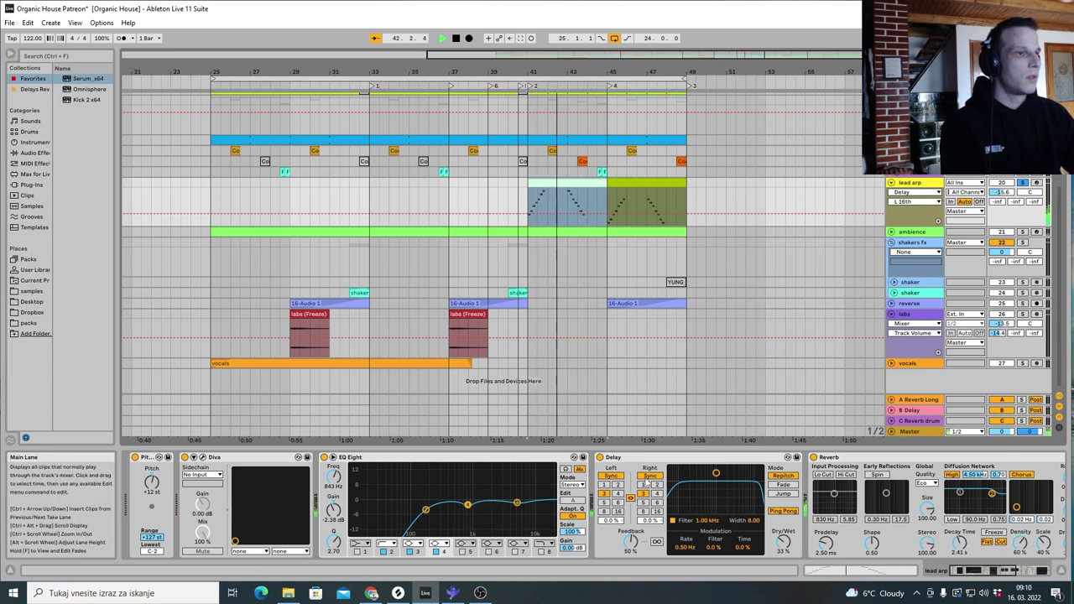
# Set the lead arp's Delay time back to 8 sixteenths and replay the pattern, releasing the track's solo
pyautogui.click(646, 511)
pyautogui.press('space')
pyautogui.press('space')
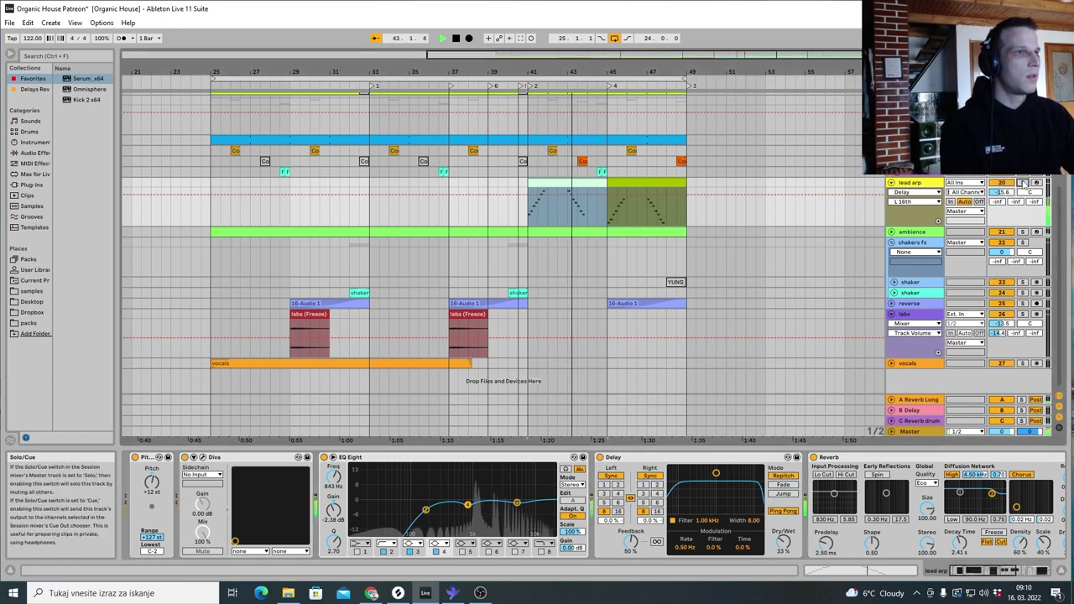
# Fold the percs group and the lead arp track while the full mix plays
pyautogui.scroll(1, 965, 211)
pyautogui.scroll(4, 965, 231)
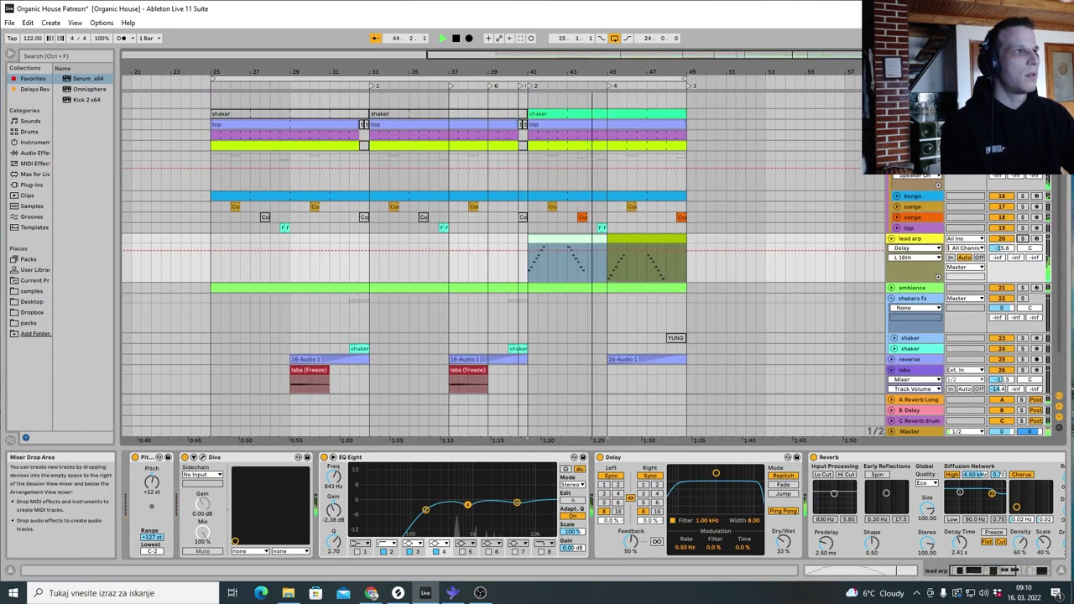
pyautogui.click(915, 157)
pyautogui.click(892, 156)
pyautogui.click(892, 166)
# Fold the groove group, the labs track and the music group, and hide the detail view to enlarge the arrangement
pyautogui.scroll(3, 900, 178)
pyautogui.scroll(5, 899, 178)
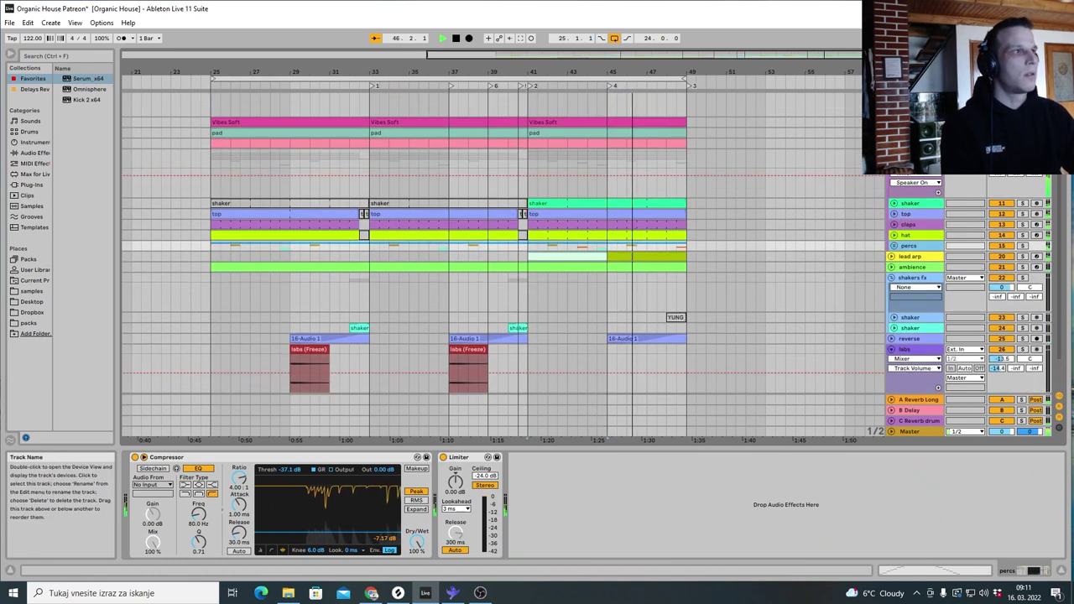
pyautogui.click(892, 156)
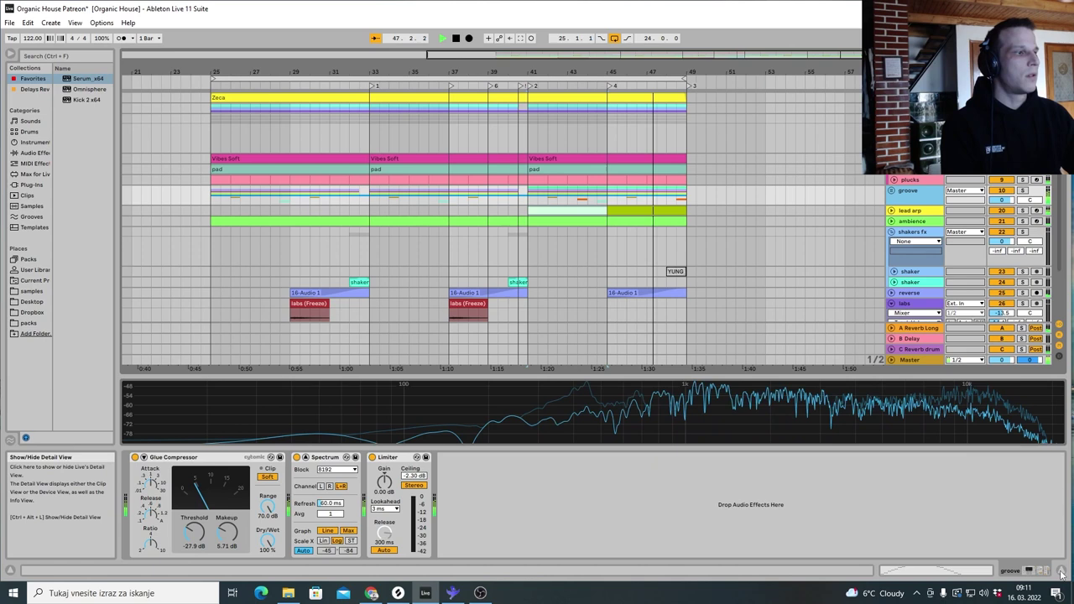
pyautogui.hotkey('ctrl', 'alt', 'l')
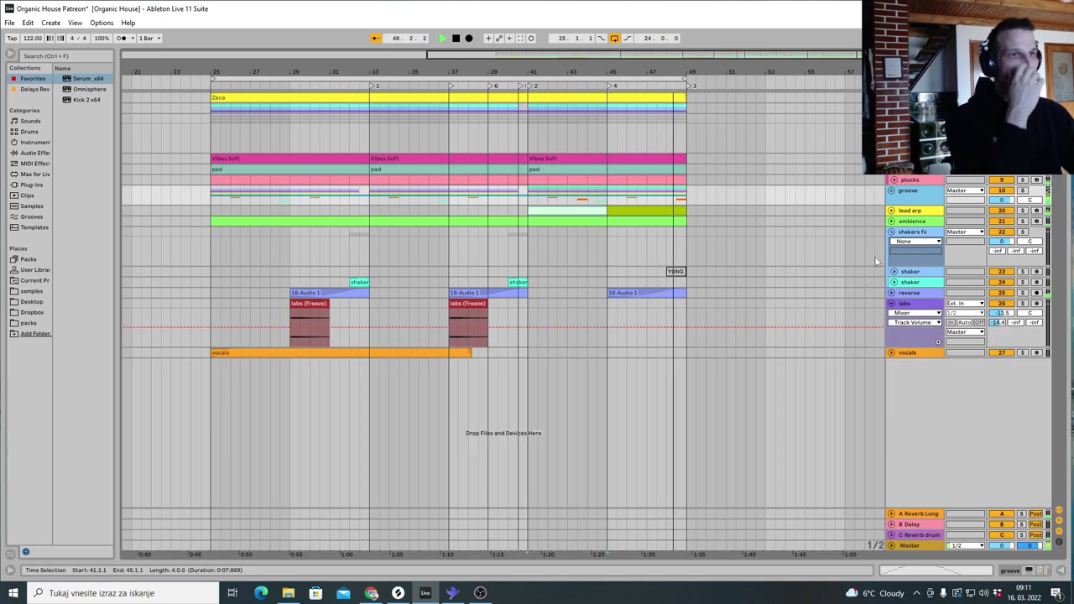
pyautogui.click(891, 303)
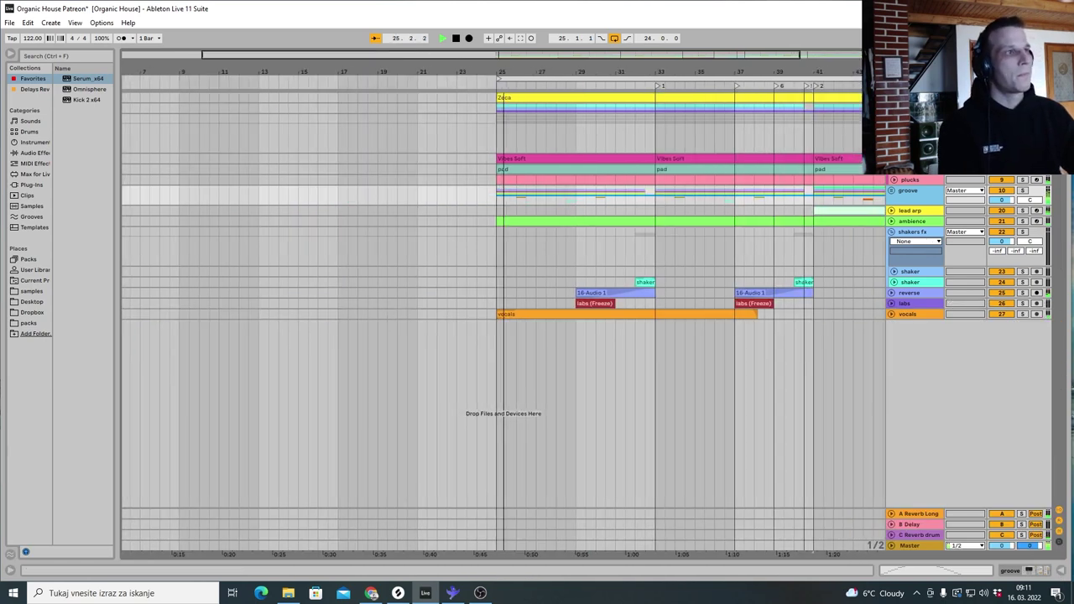
pyautogui.click(891, 118)
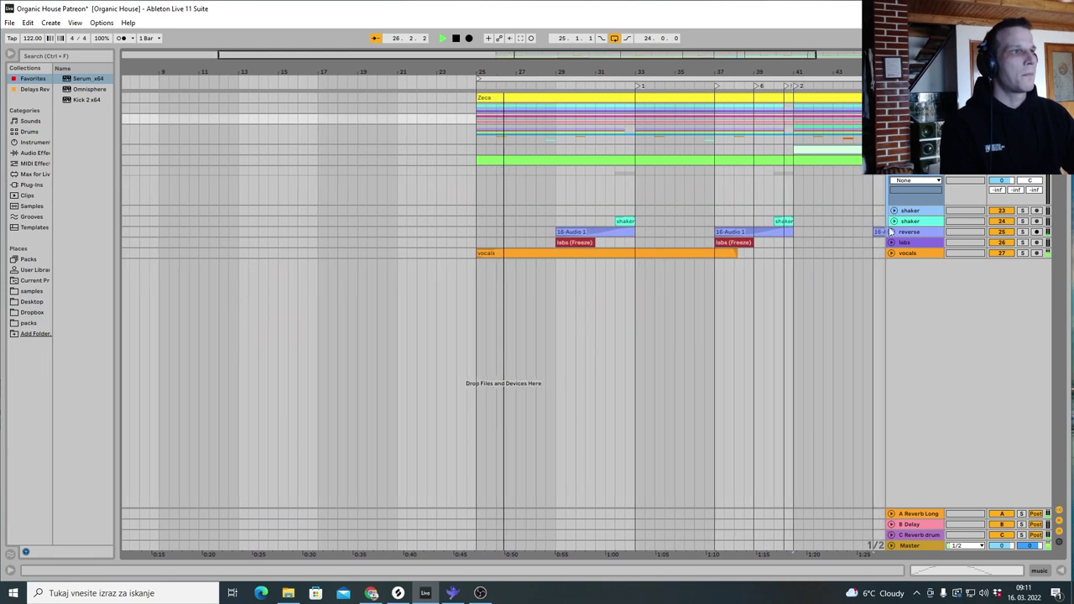
# Unfold the vocals track to inspect its waveform and track volume during playback, then fold it again
pyautogui.click(895, 252)
pyautogui.click(892, 253)
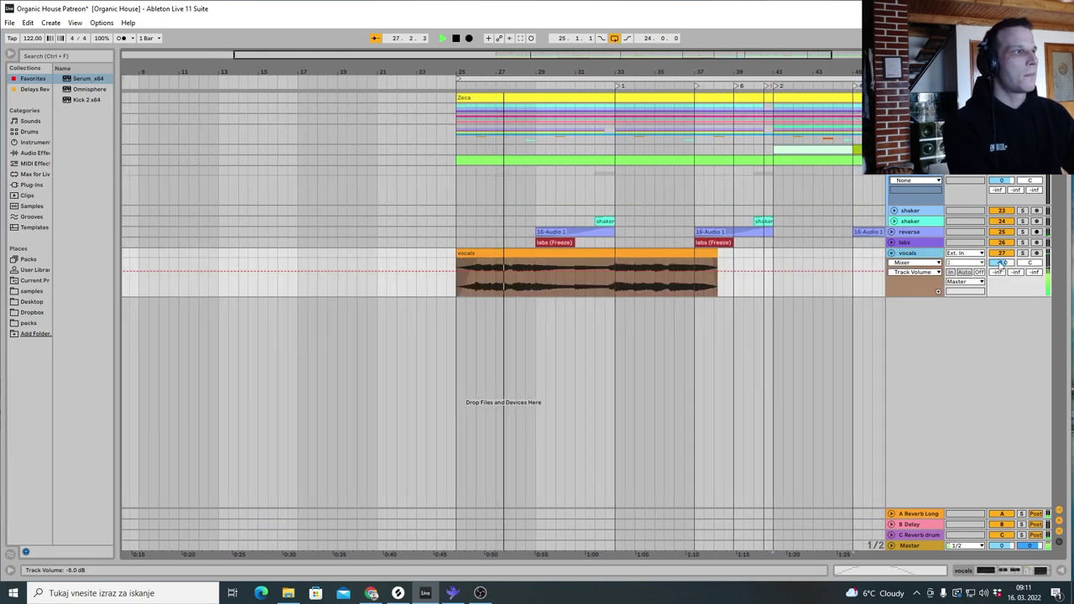
pyautogui.click(892, 253)
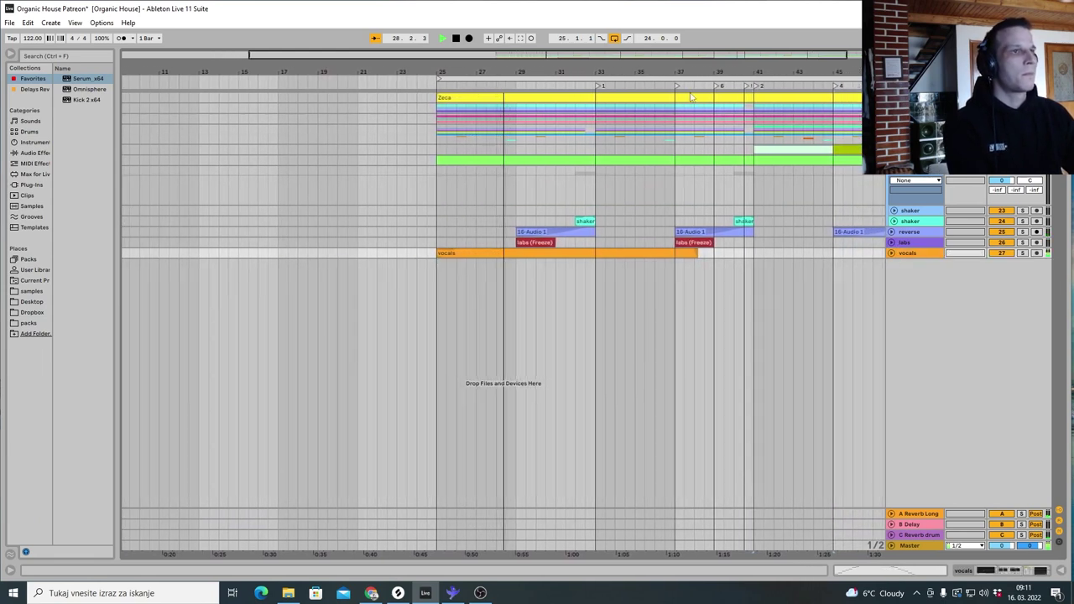
# Fold the shakers fx group and briefly unfold and refold the vocals track
pyautogui.moveTo(691, 72); pyautogui.dragTo(691, 52)
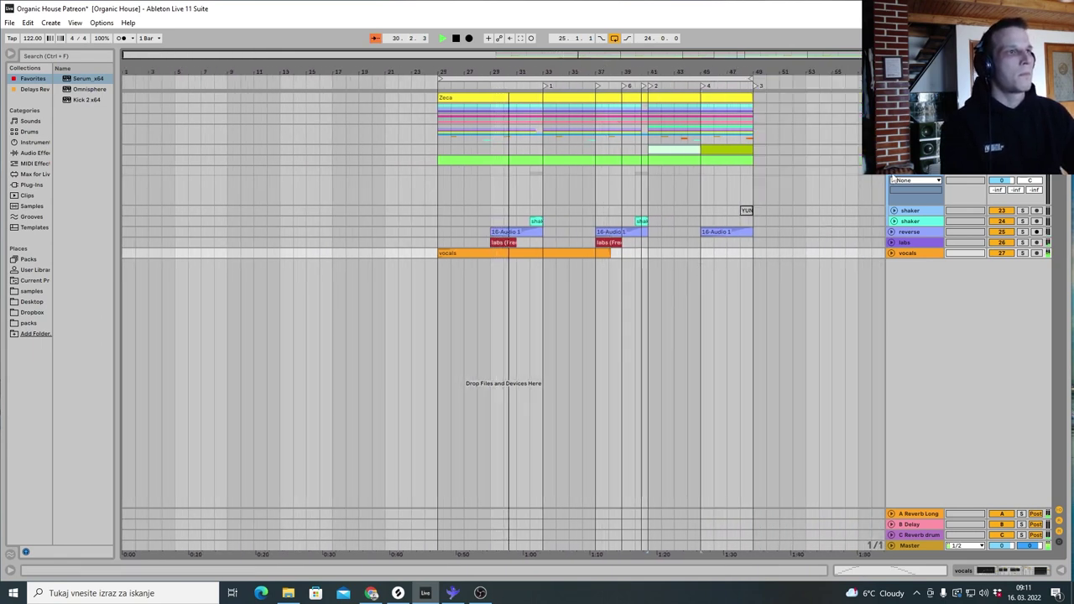
pyautogui.click(892, 179)
pyautogui.click(892, 202)
pyautogui.click(891, 202)
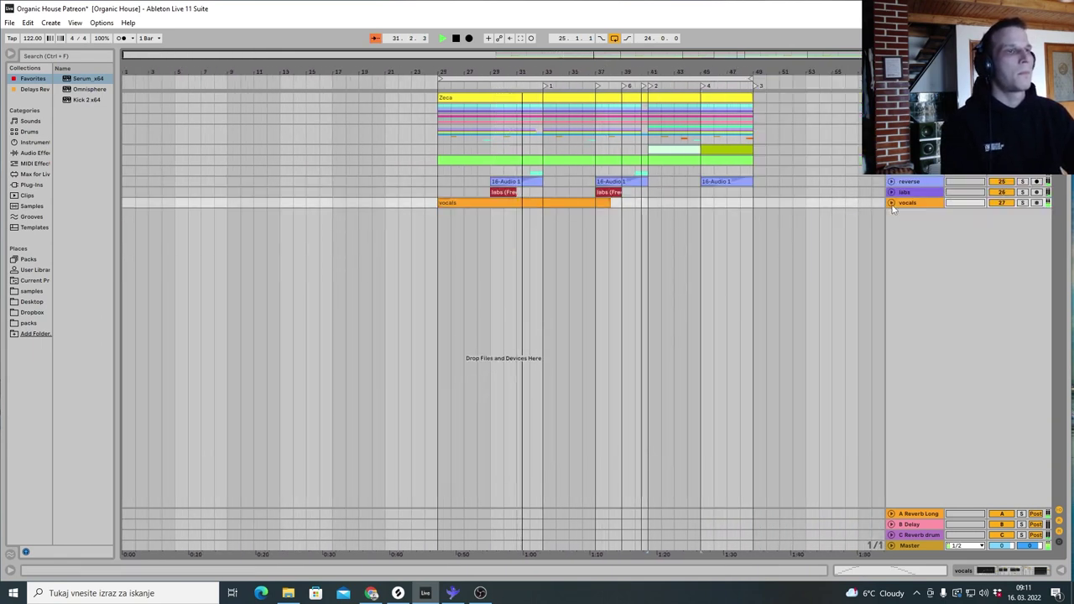